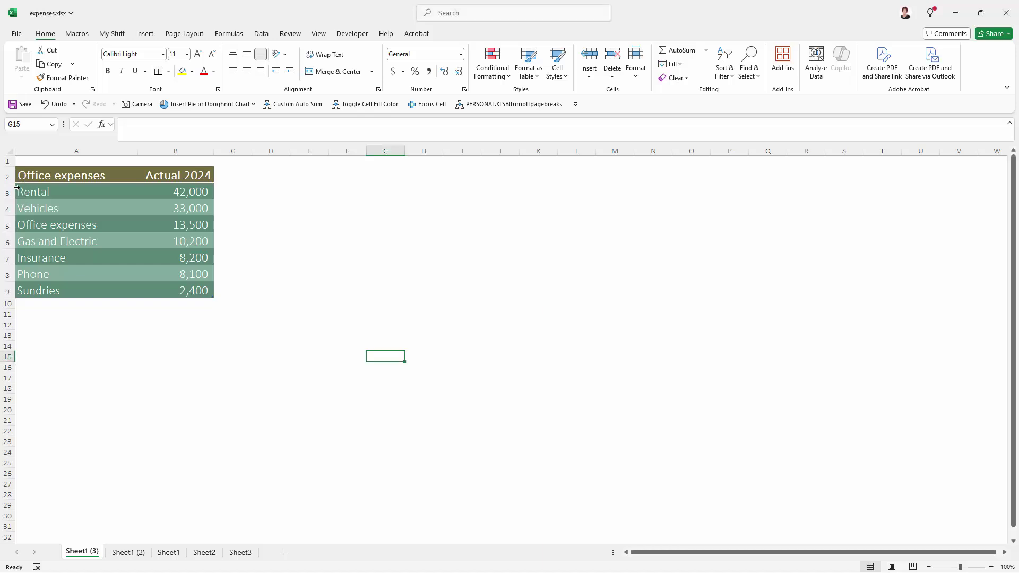
Step: Select cells A3:B9 with the seven expense categories and their Actual 2024 amounts
{"action": "left_click_drag", "start_coordinate": [24, 191], "coordinate": [111, 293]}
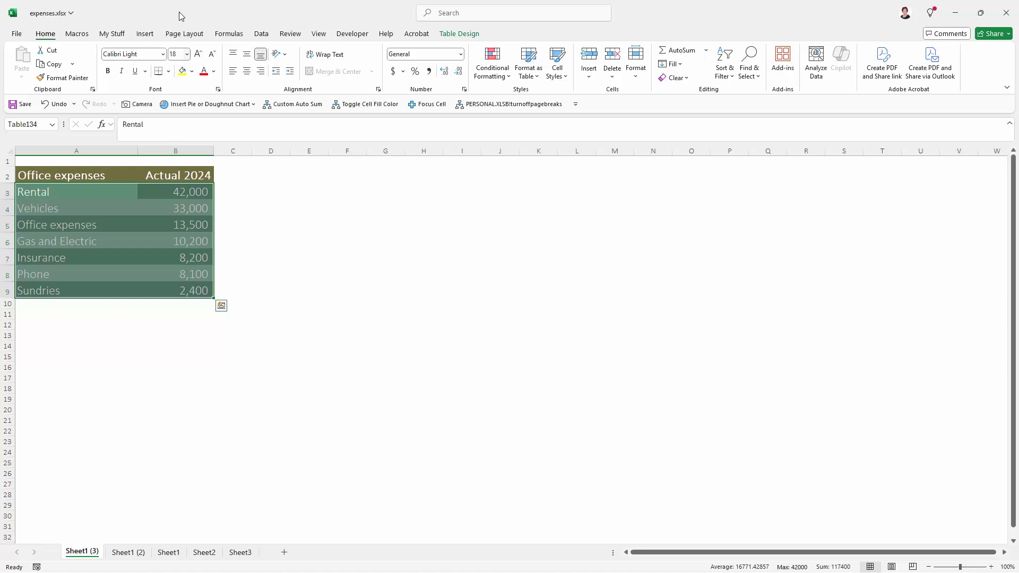
Step: Insert a clustered column chart of the expenses and place it beside the table
{"action": "left_click", "coordinate": [145, 34]}
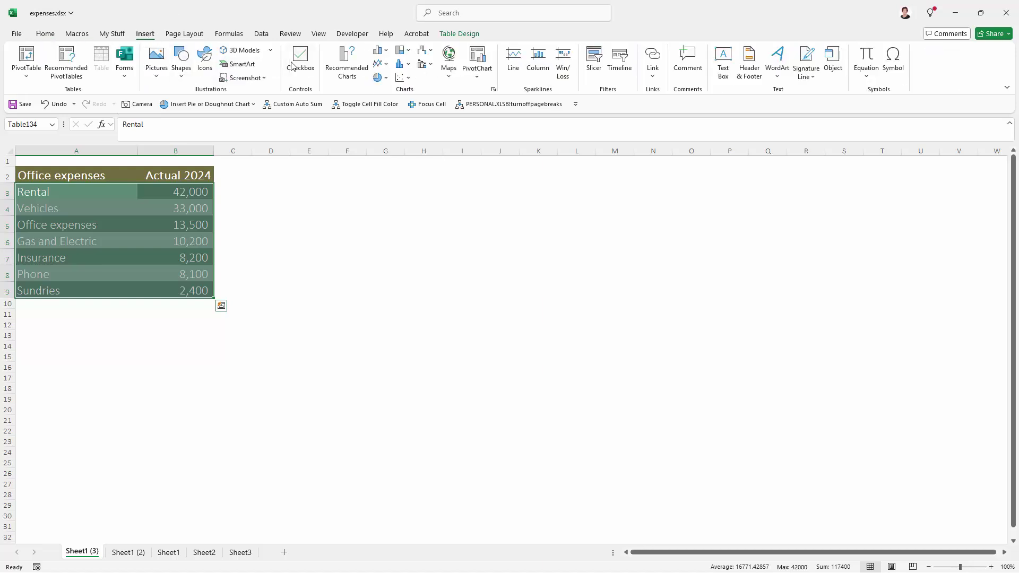
{"action": "left_click", "coordinate": [381, 51]}
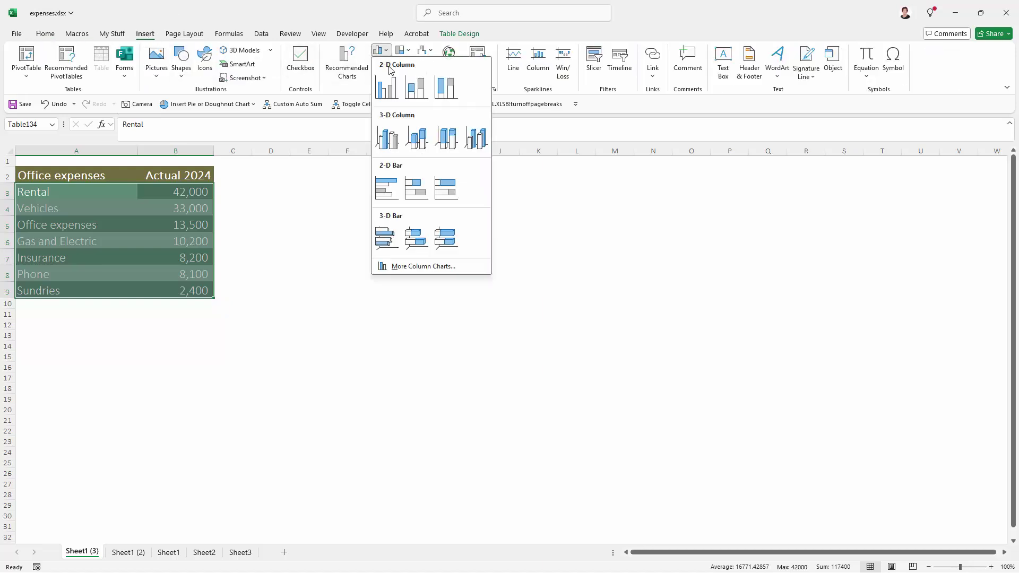
{"action": "left_click", "coordinate": [386, 92]}
{"action": "left_click_drag", "start_coordinate": [474, 285], "coordinate": [401, 212]}
Step: Delete the column chart's title and stretch the chart taller
{"action": "left_click", "coordinate": [439, 216]}
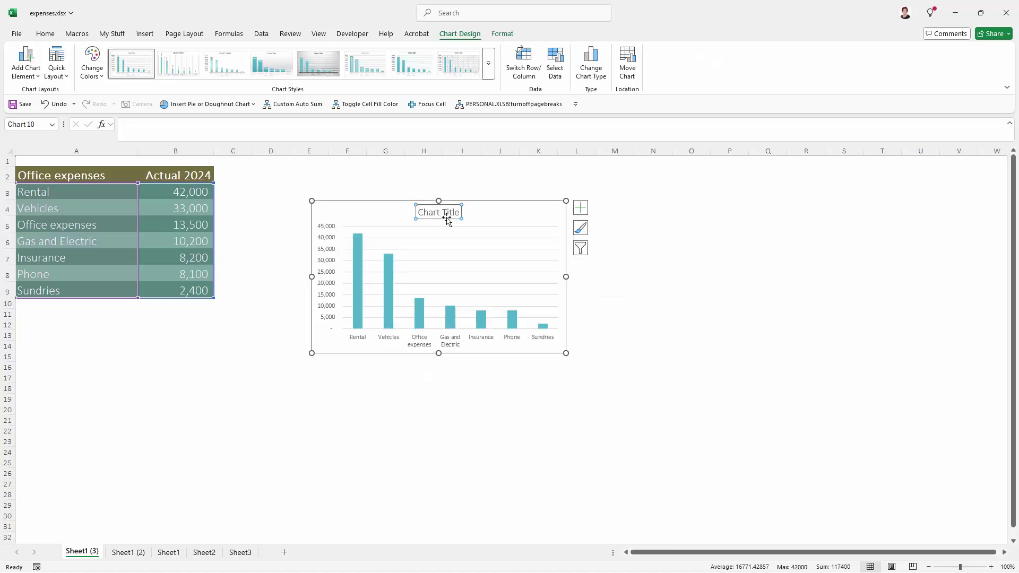
{"action": "key", "text": "Delete"}
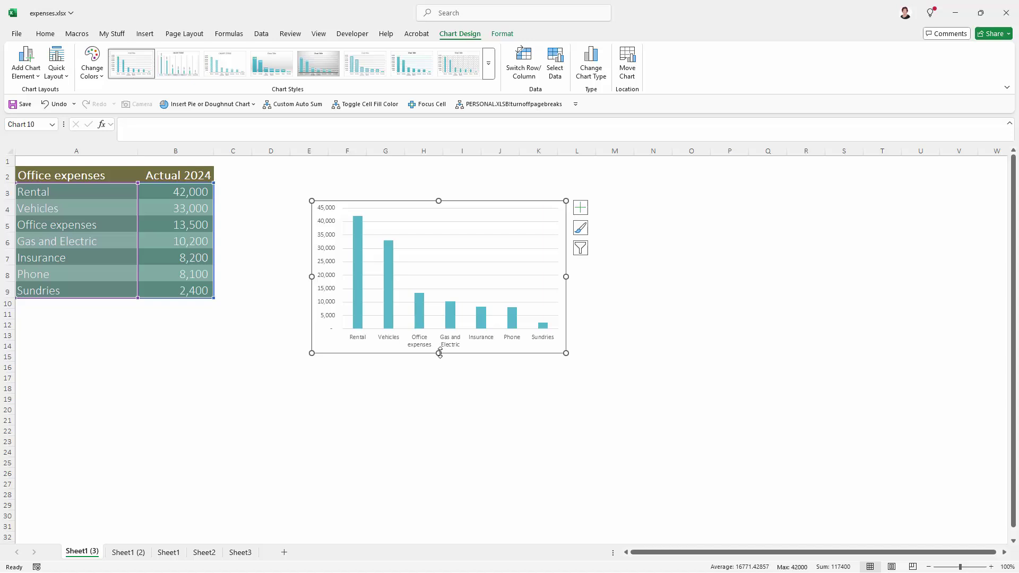
{"action": "left_click_drag", "start_coordinate": [438, 353], "coordinate": [434, 398]}
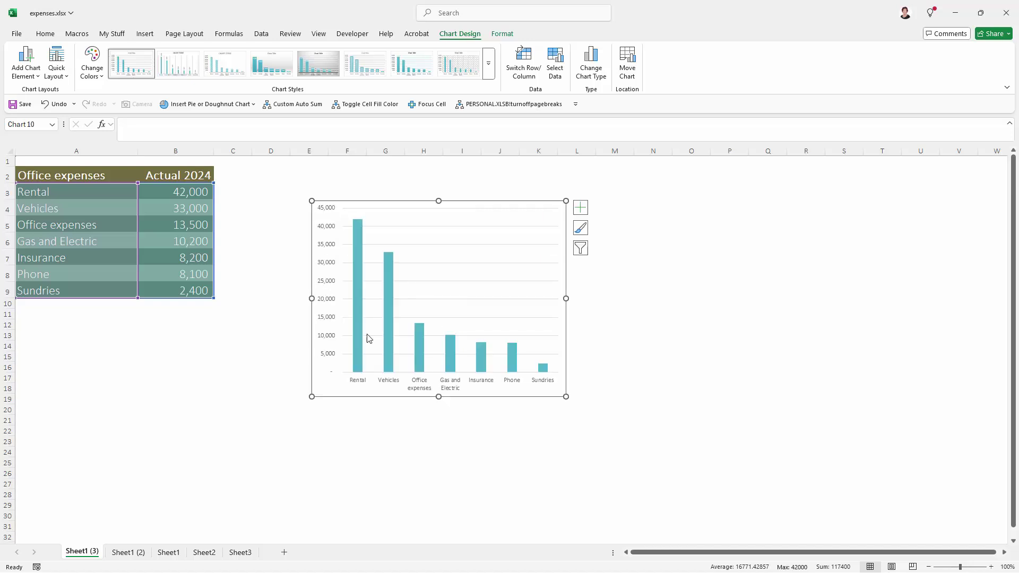
Step: Show a data table with legend keys beneath the column chart's categories
{"action": "left_click", "coordinate": [580, 208]}
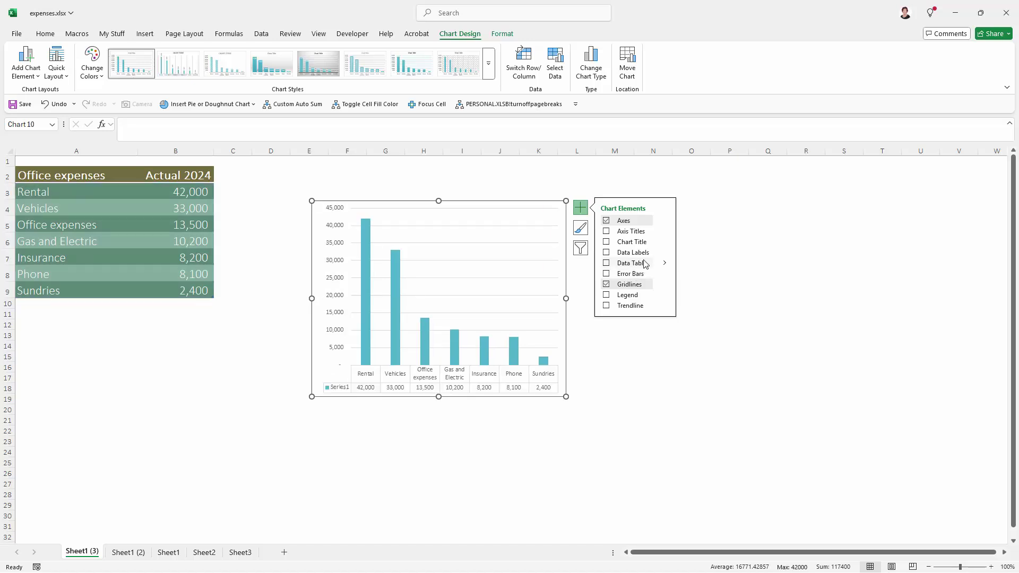
{"action": "left_click", "coordinate": [664, 264]}
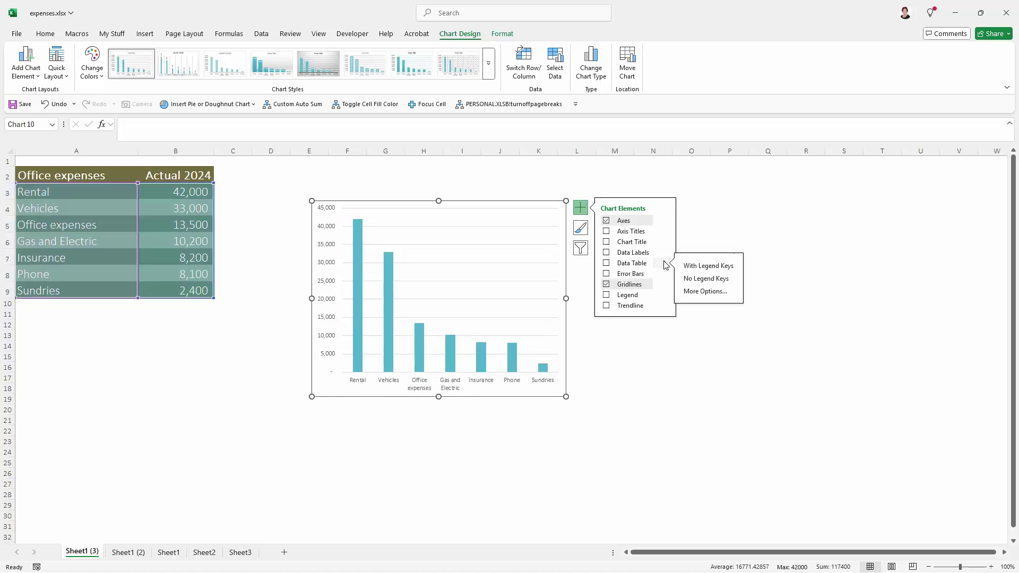
{"action": "left_click", "coordinate": [692, 266]}
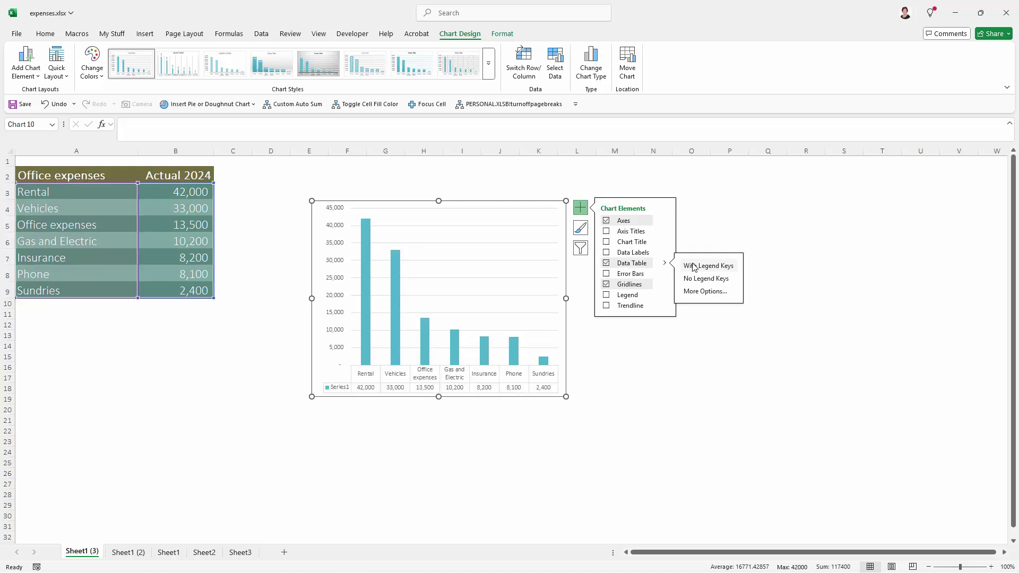
{"action": "left_click", "coordinate": [616, 356]}
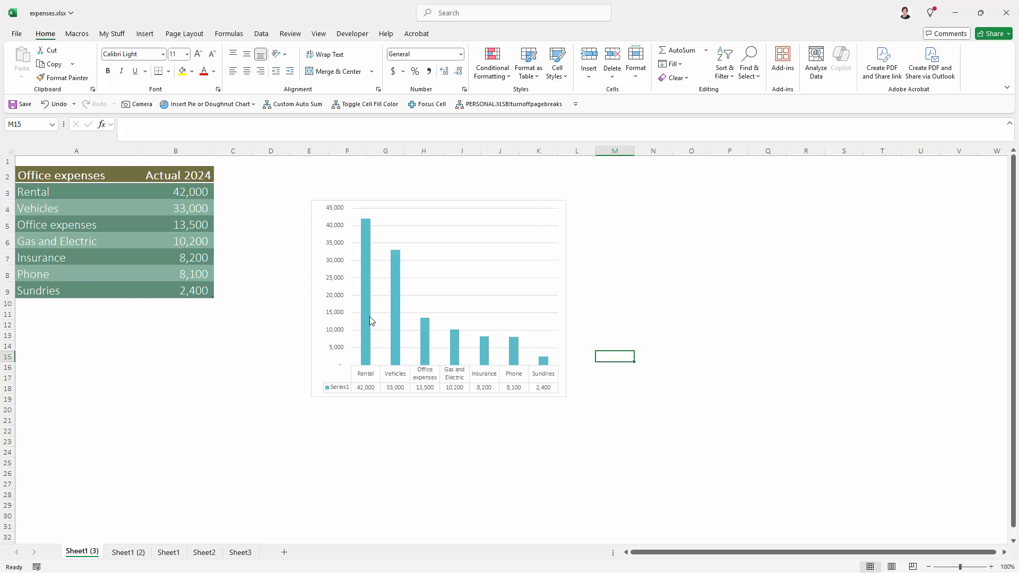
{"action": "left_click", "coordinate": [319, 334]}
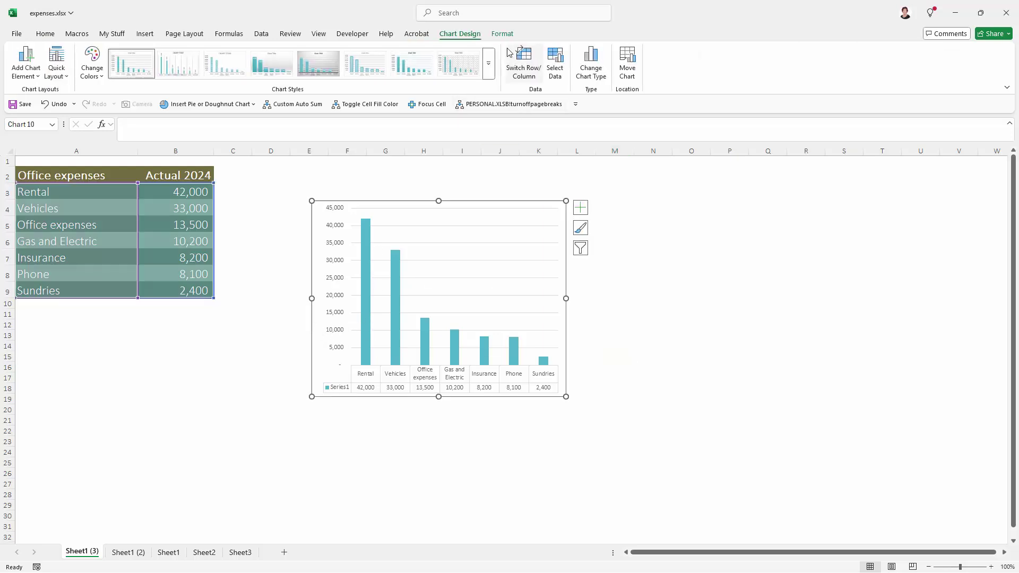
Step: Switch rows and columns so each expense is its own series, then make the chart narrower and taller
{"action": "left_click", "coordinate": [521, 57]}
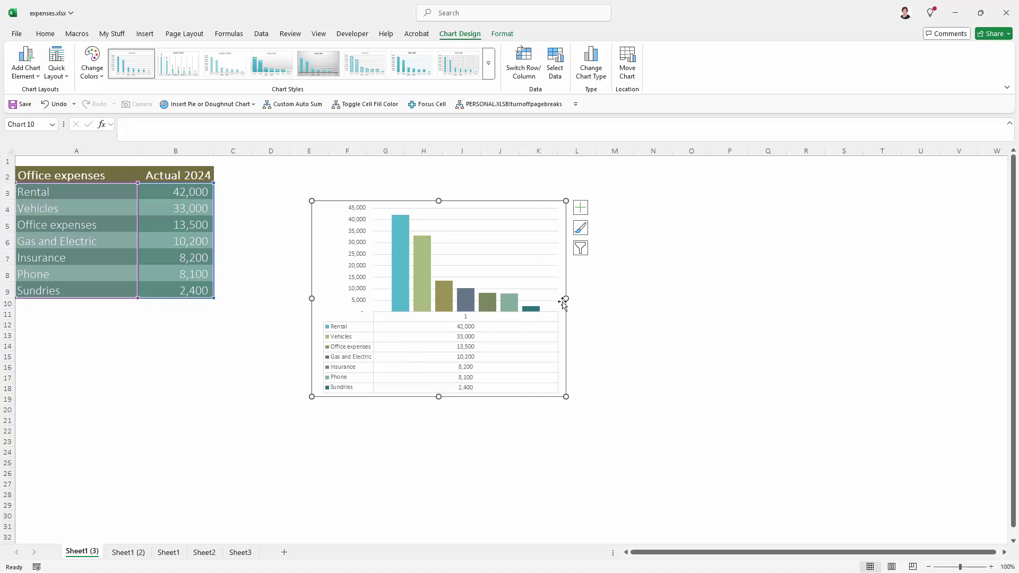
{"action": "left_click_drag", "start_coordinate": [566, 299], "coordinate": [526, 298]}
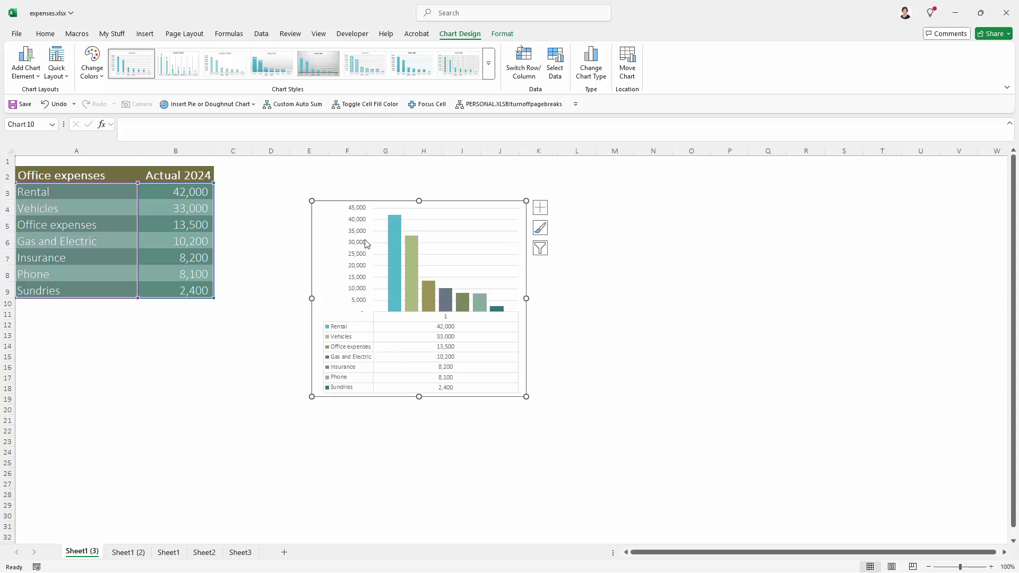
{"action": "left_click_drag", "start_coordinate": [419, 397], "coordinate": [418, 412]}
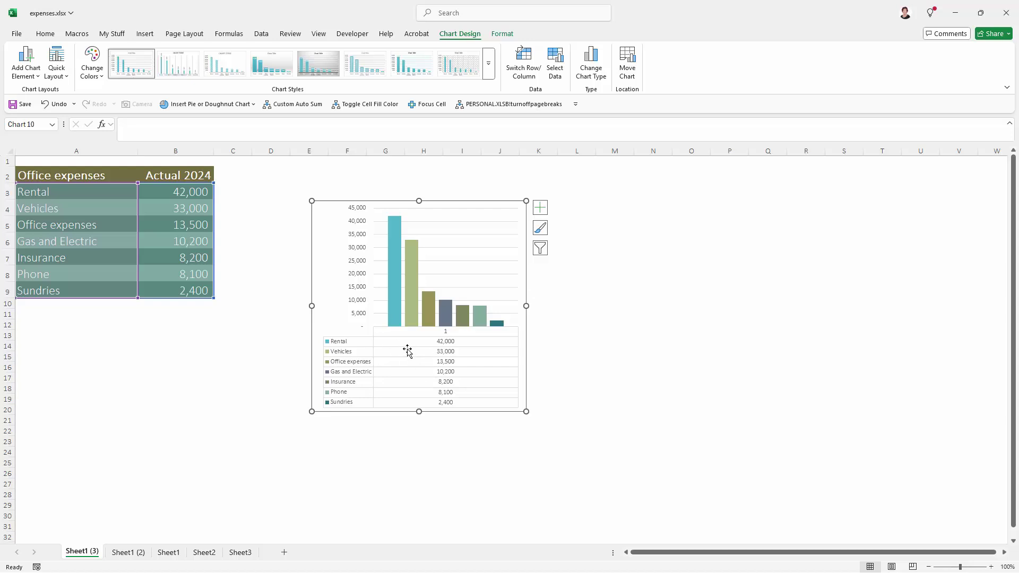
{"action": "left_click", "coordinate": [373, 357]}
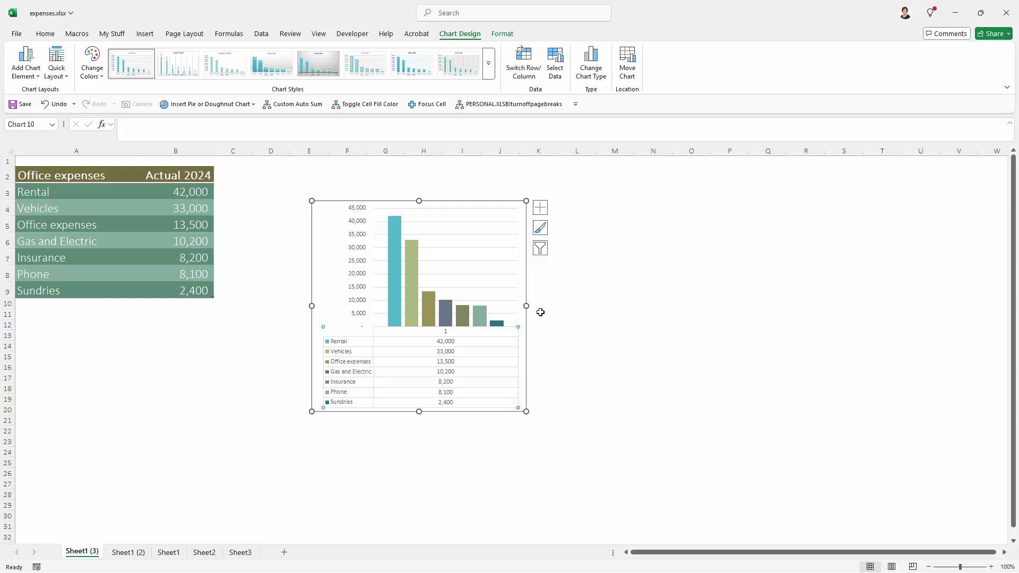
Step: Turn off the data table's Outline in Format Data Table, keeping horizontal and vertical lines
{"action": "left_click", "coordinate": [543, 211]}
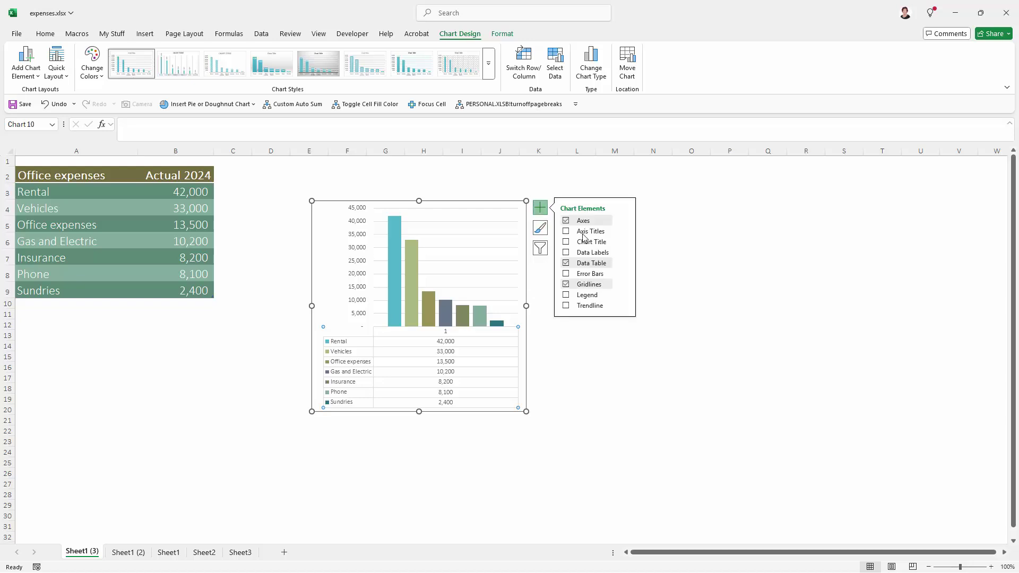
{"action": "left_click", "coordinate": [625, 266]}
{"action": "left_click", "coordinate": [650, 291]}
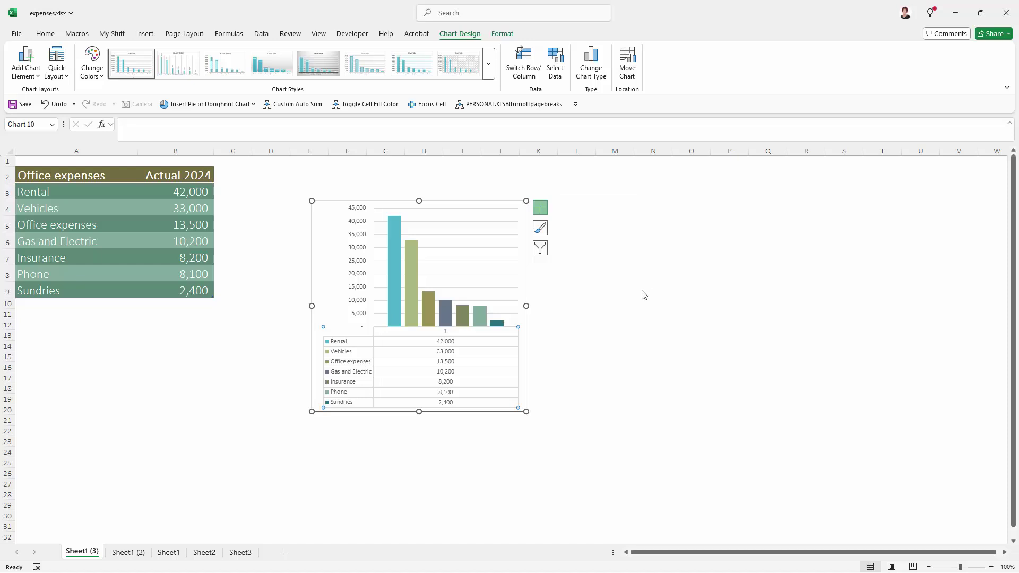
{"action": "left_click_drag", "start_coordinate": [743, 192], "coordinate": [648, 194]}
{"action": "left_click", "coordinate": [630, 330]}
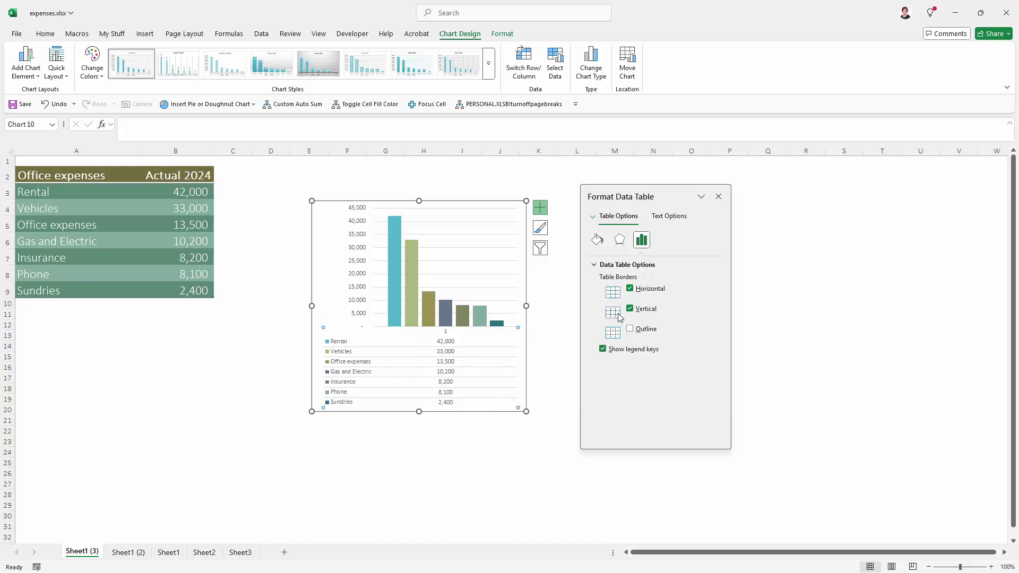
{"action": "left_click", "coordinate": [632, 290]}
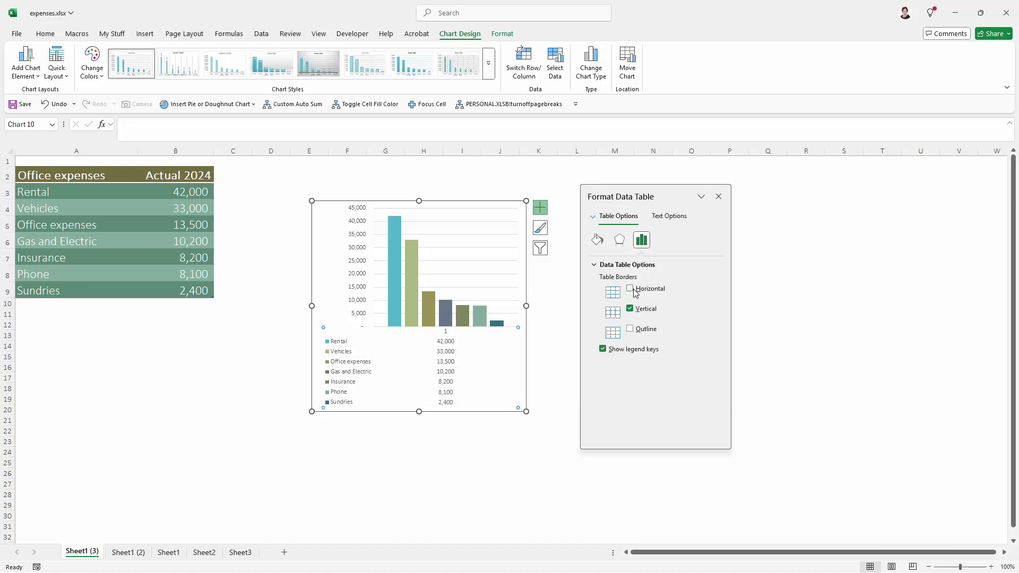
{"action": "left_click", "coordinate": [634, 292]}
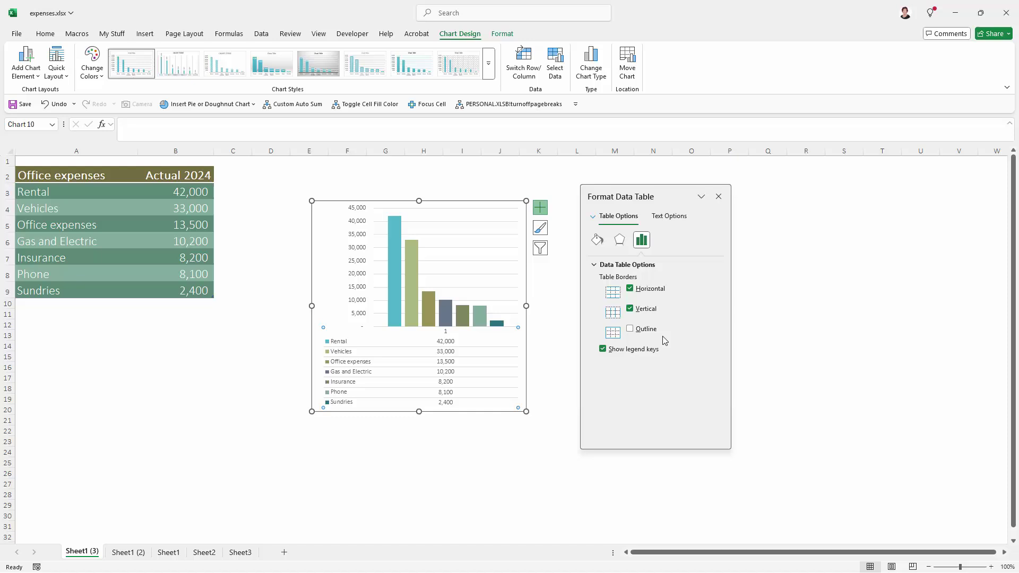
{"action": "left_click", "coordinate": [236, 431]}
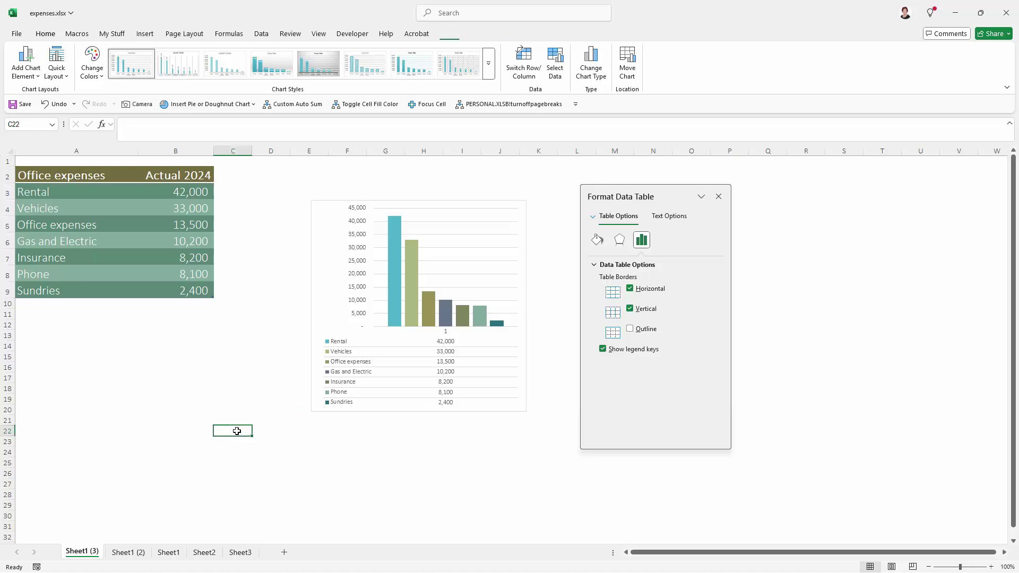
Step: Close the formatting pane and reselect the expense data A3:B9
{"action": "left_click", "coordinate": [718, 196]}
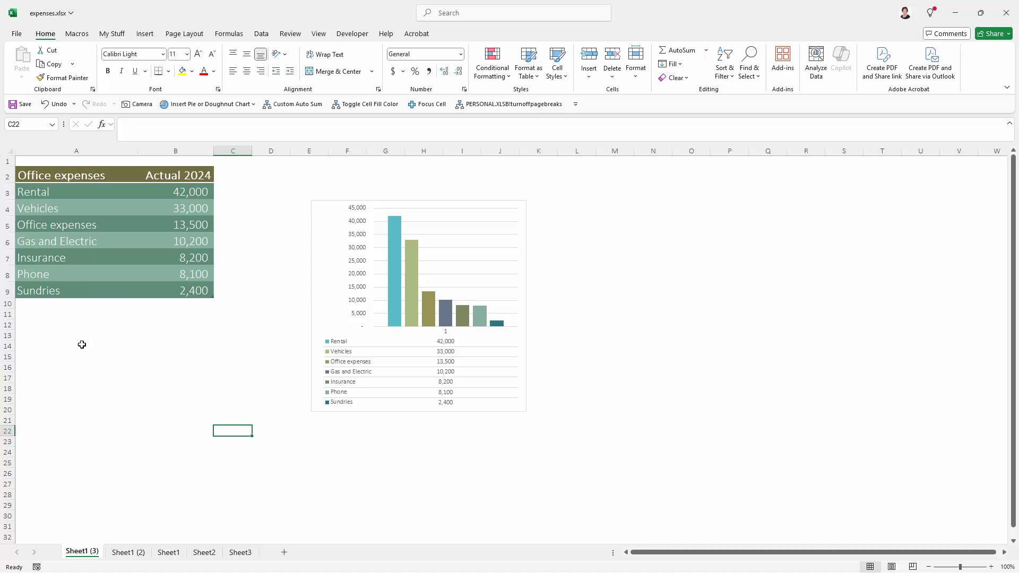
{"action": "left_click", "coordinate": [112, 354]}
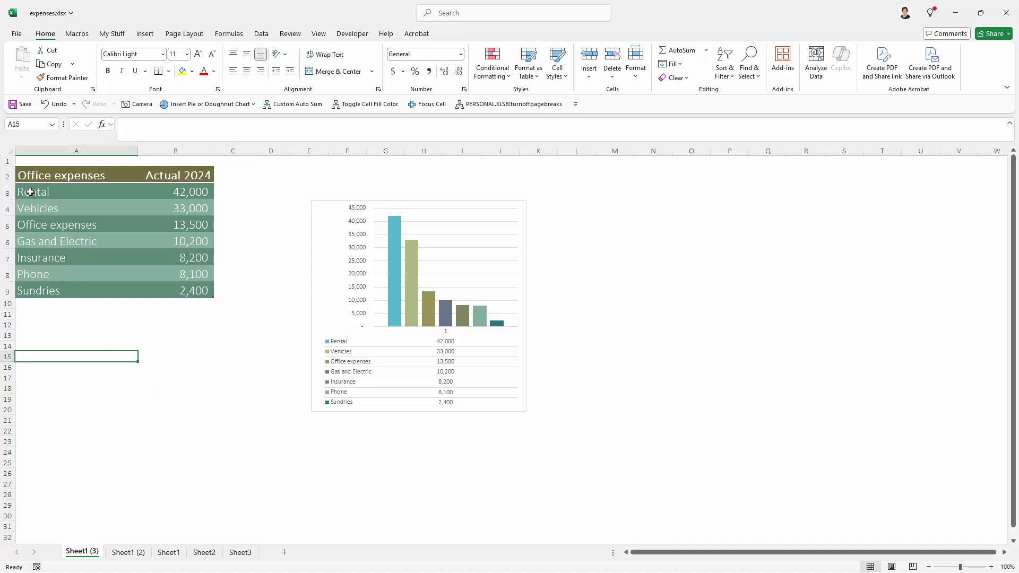
{"action": "left_click_drag", "start_coordinate": [30, 191], "coordinate": [166, 284]}
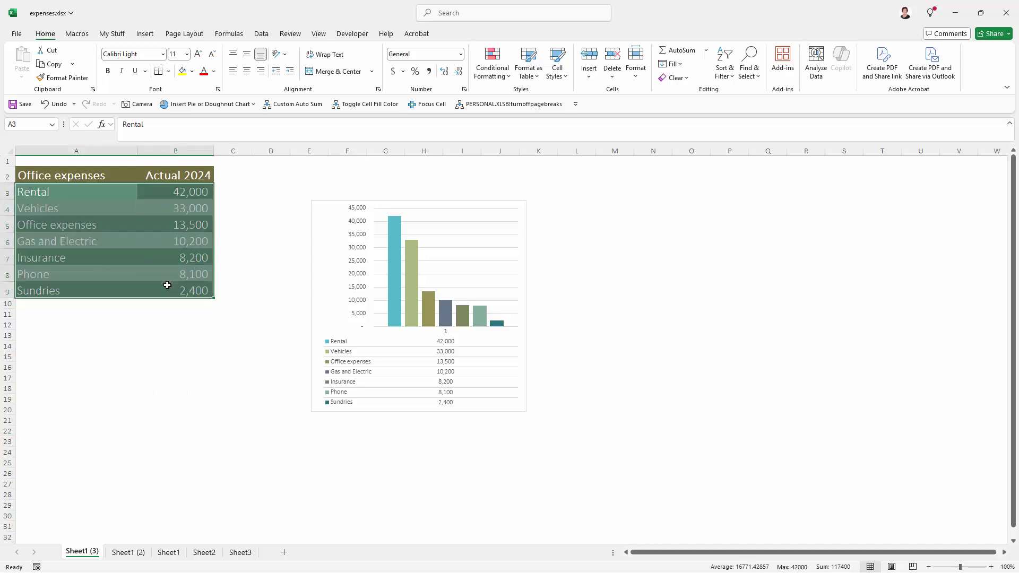
Step: Insert a 2-D pie chart of the expenses and move it below the table
{"action": "left_click", "coordinate": [139, 33]}
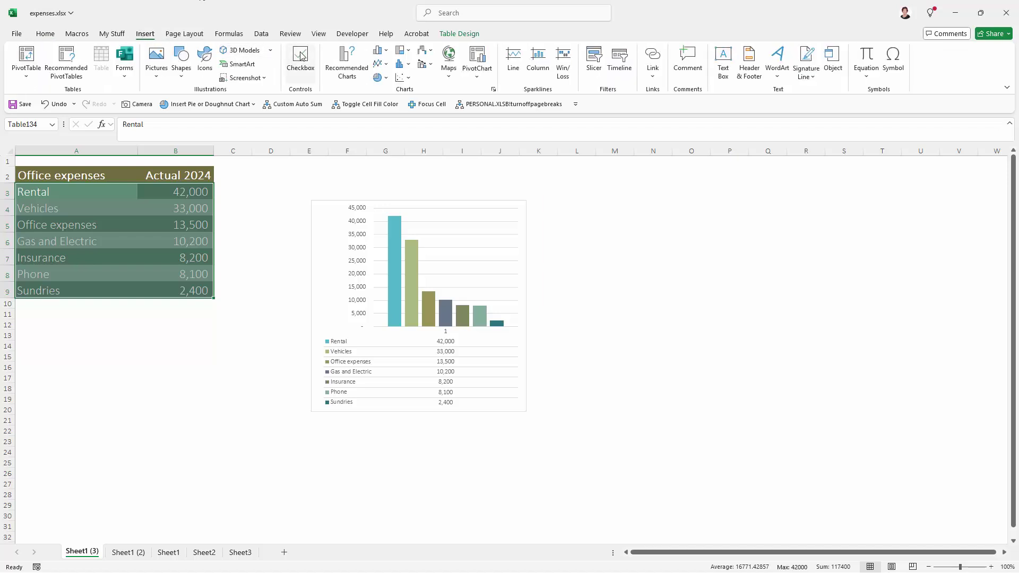
{"action": "left_click", "coordinate": [380, 79]}
{"action": "left_click", "coordinate": [390, 113]}
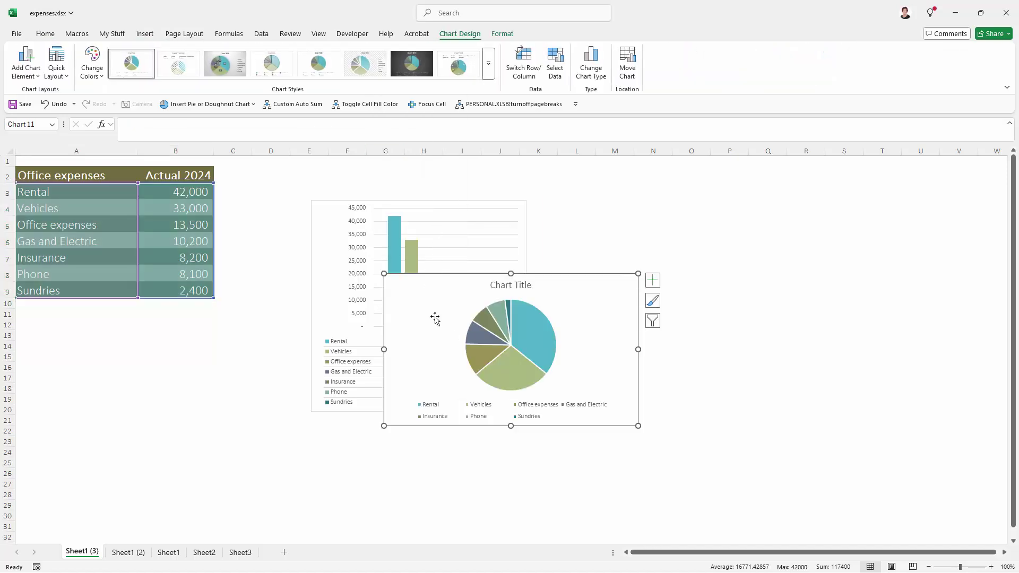
{"action": "left_click_drag", "start_coordinate": [435, 319], "coordinate": [170, 336]}
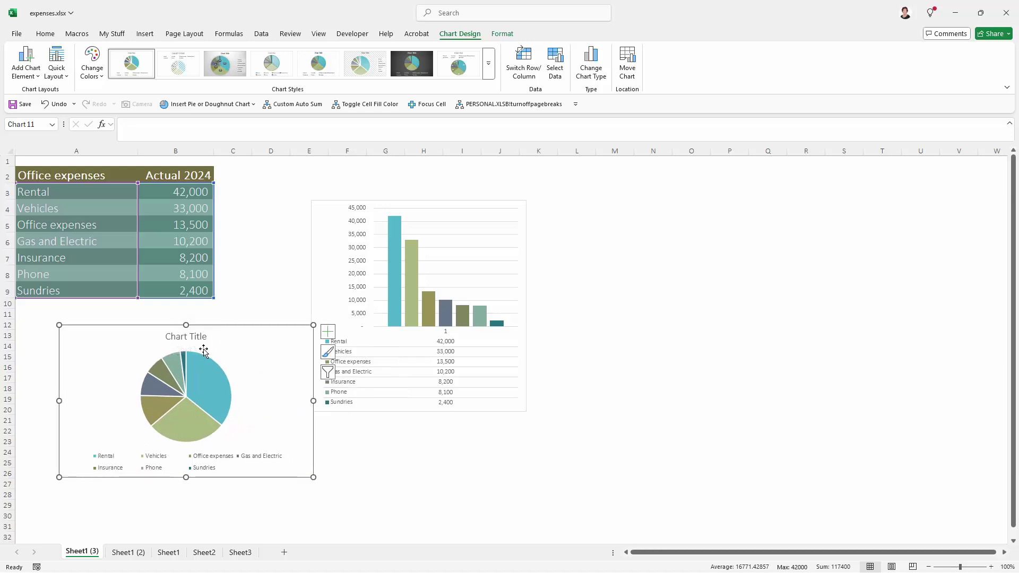
Step: Retitle the pie chart 'Office Expenses 2024' and delete its legend
{"action": "left_click", "coordinate": [167, 335]}
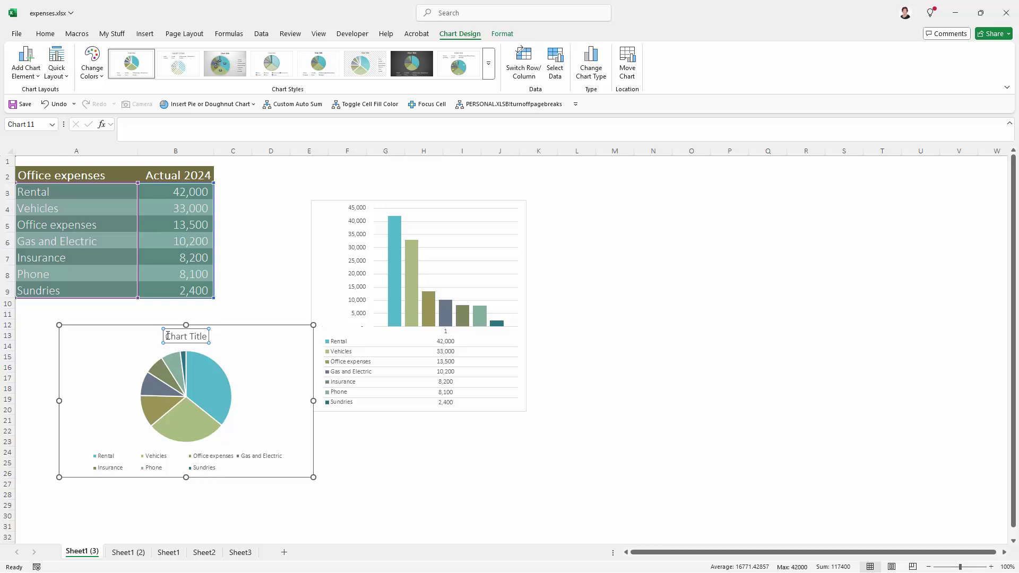
{"action": "triple_click", "coordinate": [167, 335]}
{"action": "type", "text": "Office Expenses 2024"}
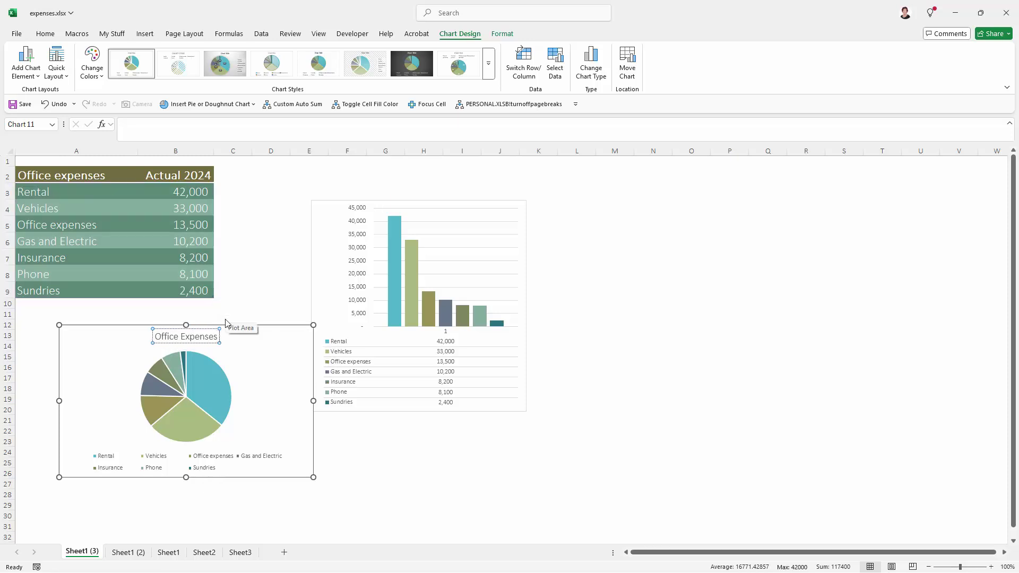
{"action": "left_click", "coordinate": [192, 463]}
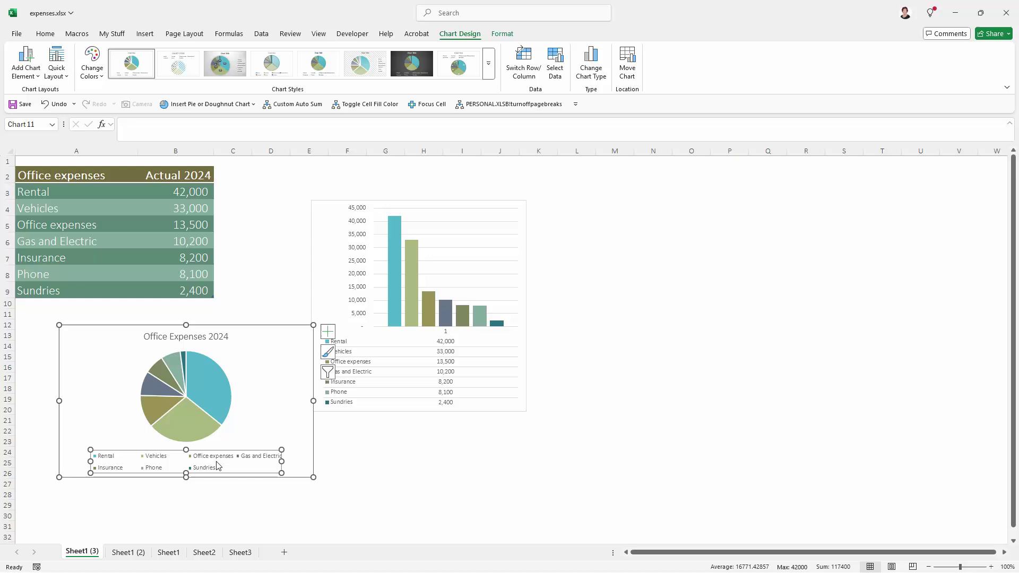
{"action": "key", "text": "Delete"}
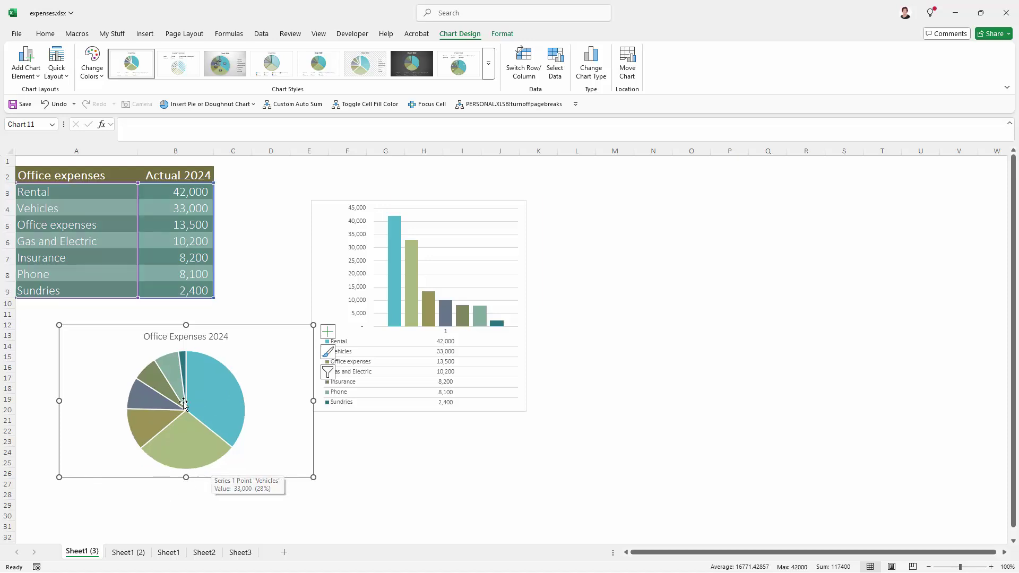
Step: Narrow the pie chart, separate the two charts, and narrow the bar chart's plot area
{"action": "left_click_drag", "start_coordinate": [314, 401], "coordinate": [240, 401]}
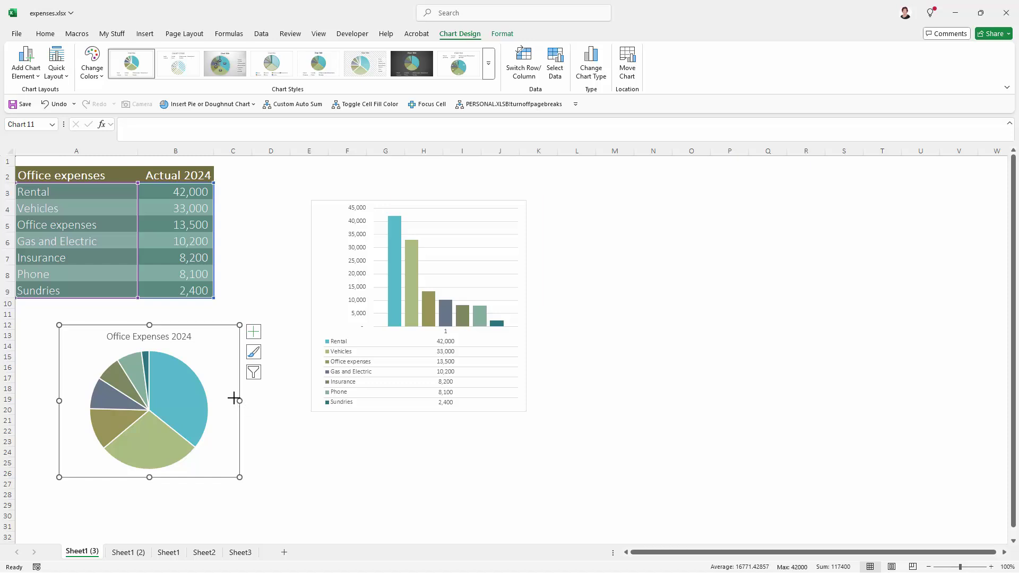
{"action": "left_click_drag", "start_coordinate": [219, 441], "coordinate": [491, 309]}
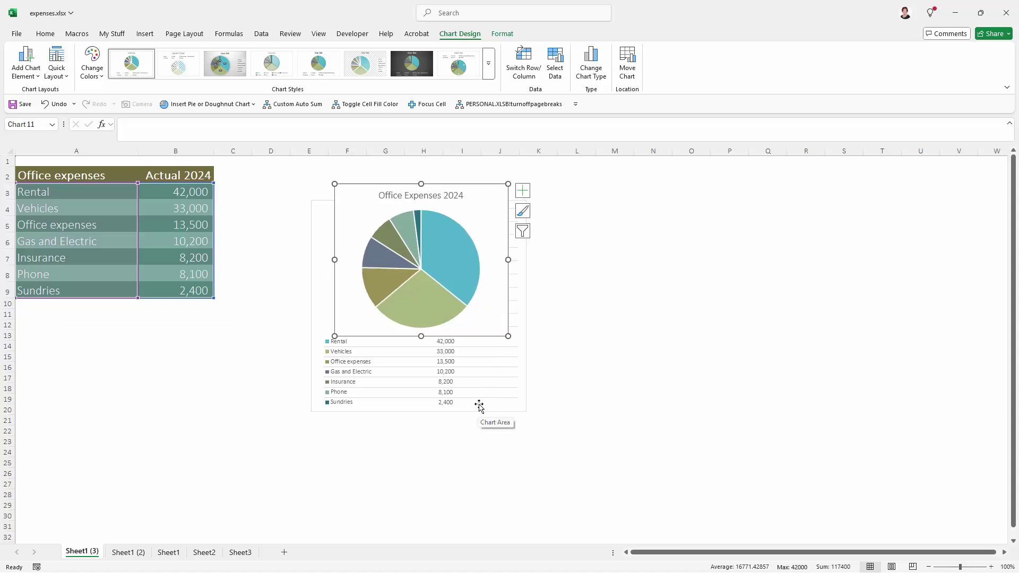
{"action": "left_click", "coordinate": [478, 395]}
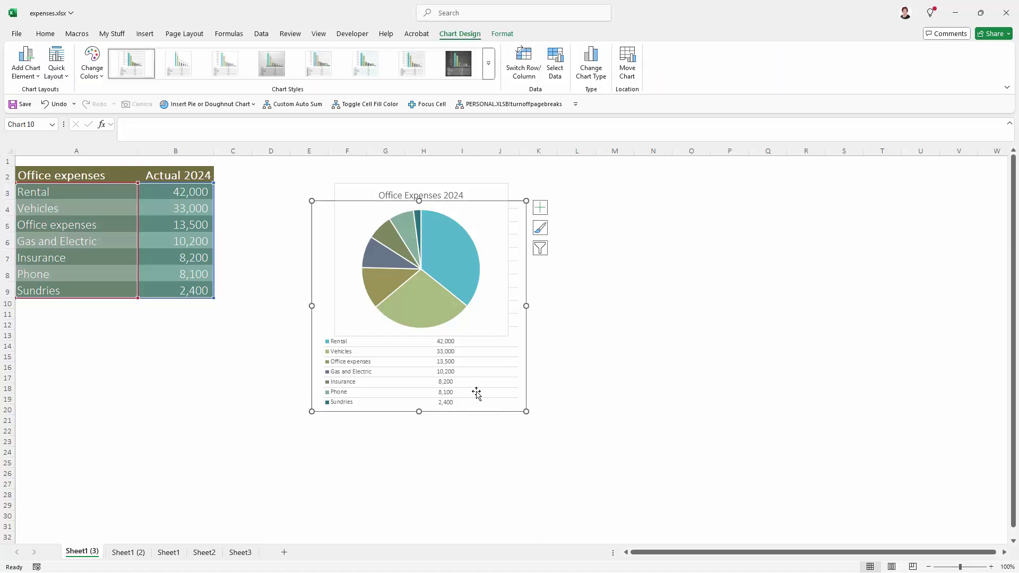
{"action": "left_click_drag", "start_coordinate": [475, 393], "coordinate": [680, 444]}
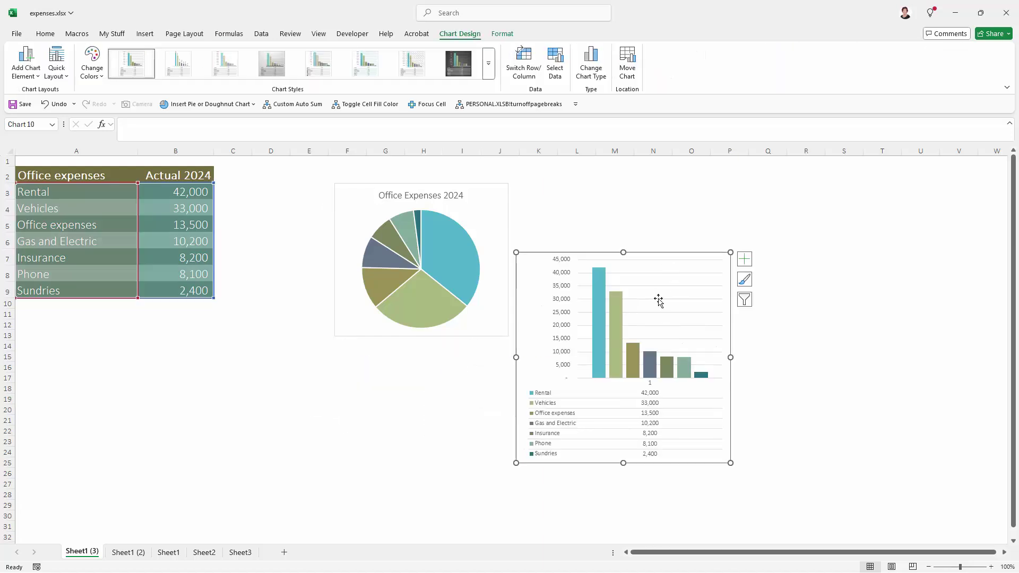
{"action": "left_click", "coordinate": [662, 314]}
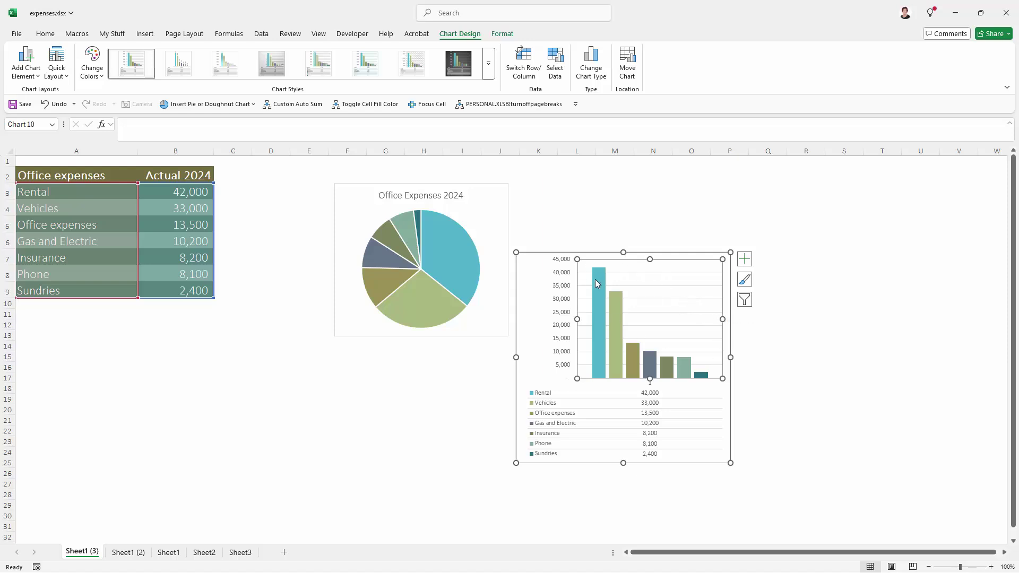
{"action": "left_click_drag", "start_coordinate": [722, 319], "coordinate": [695, 319]}
{"action": "key", "text": "Escape"}
{"action": "key", "text": "Escape"}
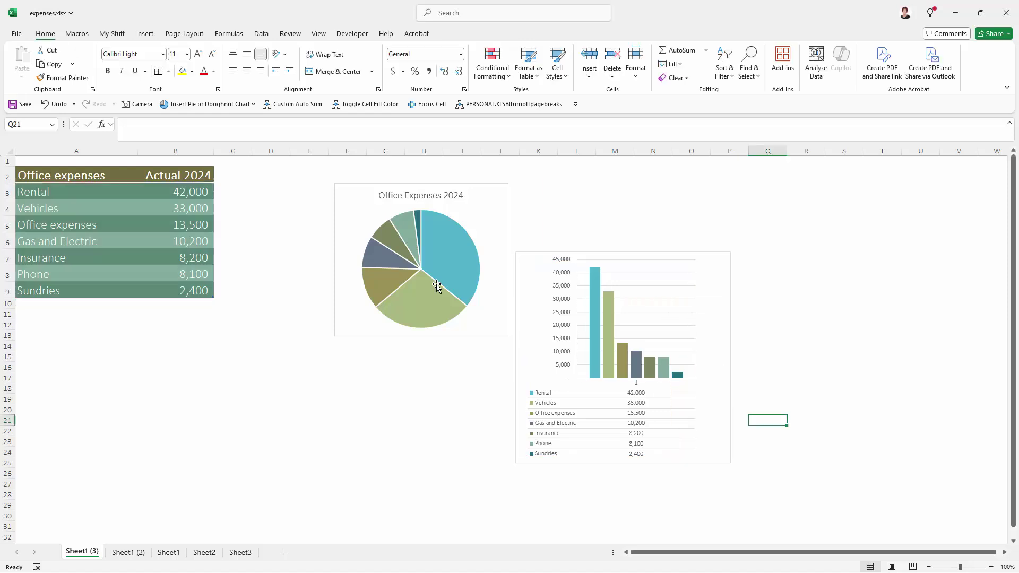
Step: Lay the pie chart over the bar chart's columns and trim the bar chart's width to match
{"action": "left_click", "coordinate": [419, 285]}
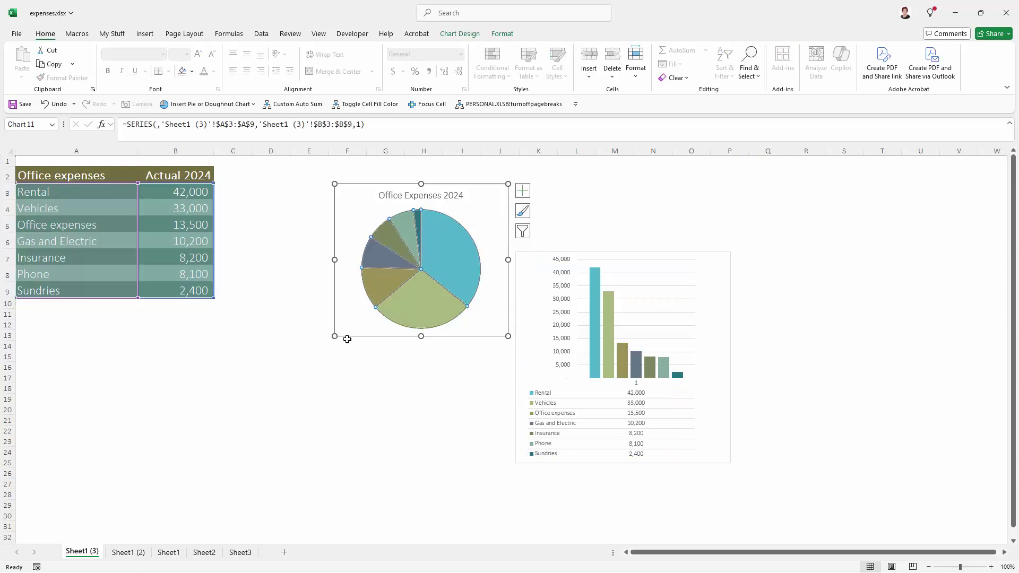
{"action": "left_click_drag", "start_coordinate": [349, 338], "coordinate": [550, 385]}
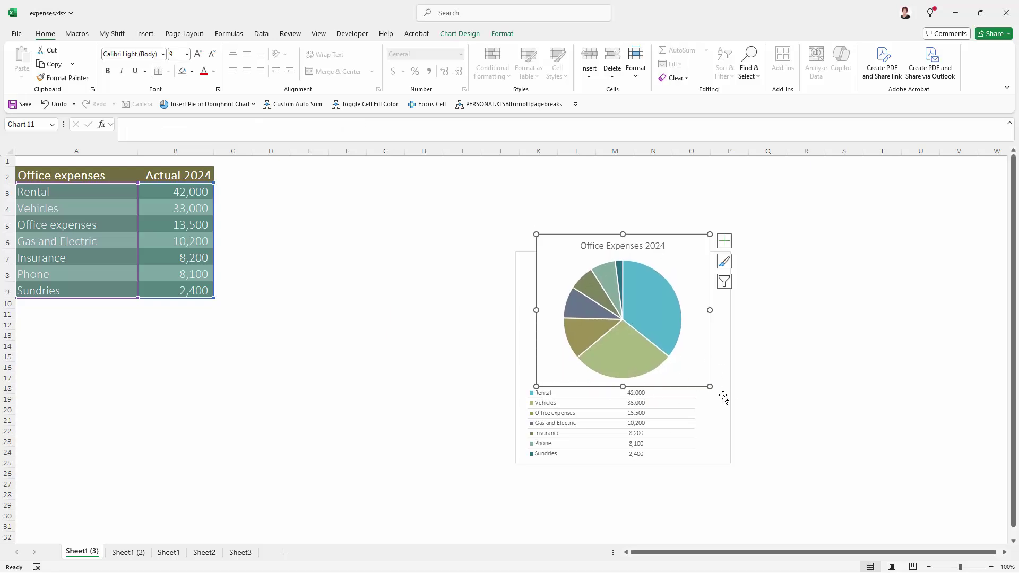
{"action": "left_click", "coordinate": [802, 410]}
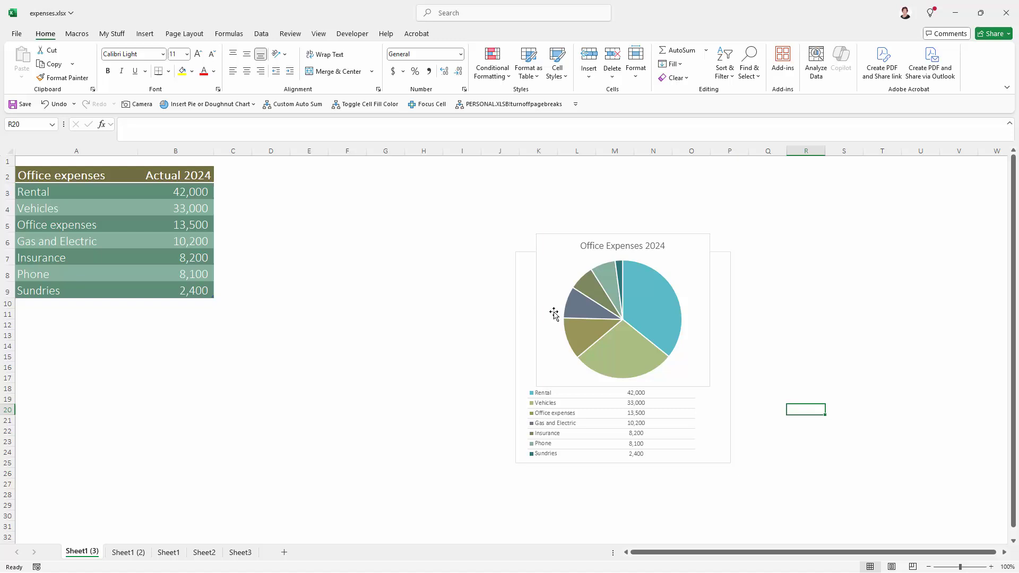
{"action": "mouse_move", "coordinate": [554, 313]}
{"action": "left_mouse_down"}
{"action": "mouse_move", "coordinate": [537, 311]}
{"action": "mouse_move", "coordinate": [548, 311]}
{"action": "left_mouse_up"}
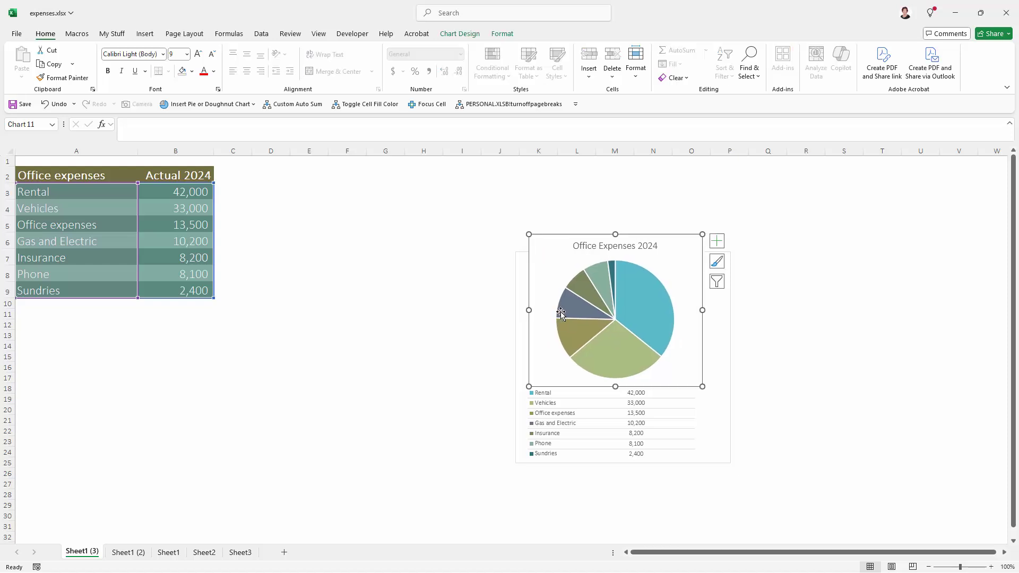
{"action": "left_click", "coordinate": [731, 333]}
{"action": "left_click_drag", "start_coordinate": [731, 357], "coordinate": [684, 334]}
{"action": "left_click", "coordinate": [676, 339]}
{"action": "left_click", "coordinate": [689, 423]}
Step: Set the pie chart's chart area border to No line
{"action": "left_click", "coordinate": [528, 233]}
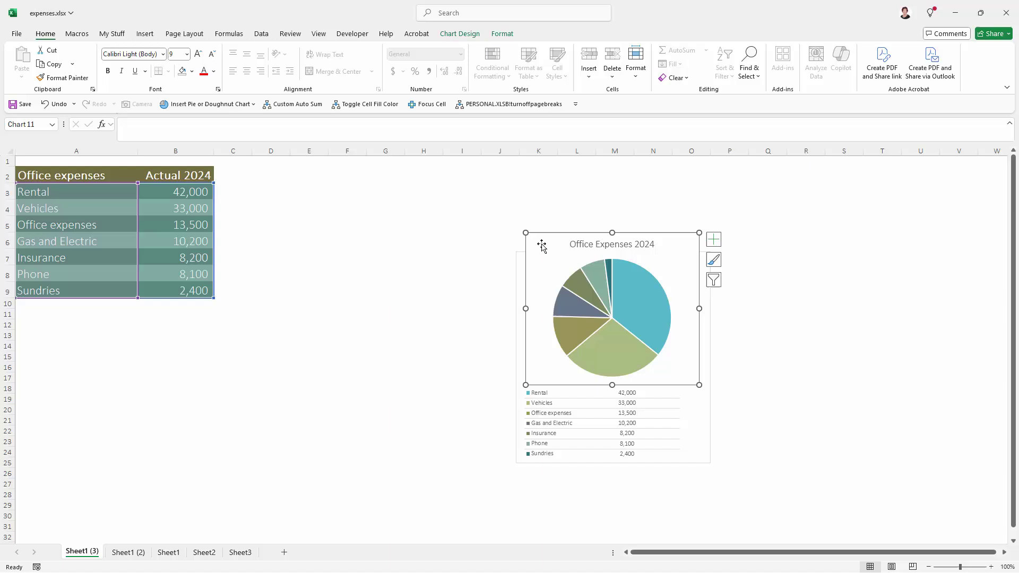
{"action": "right_click", "coordinate": [544, 234]}
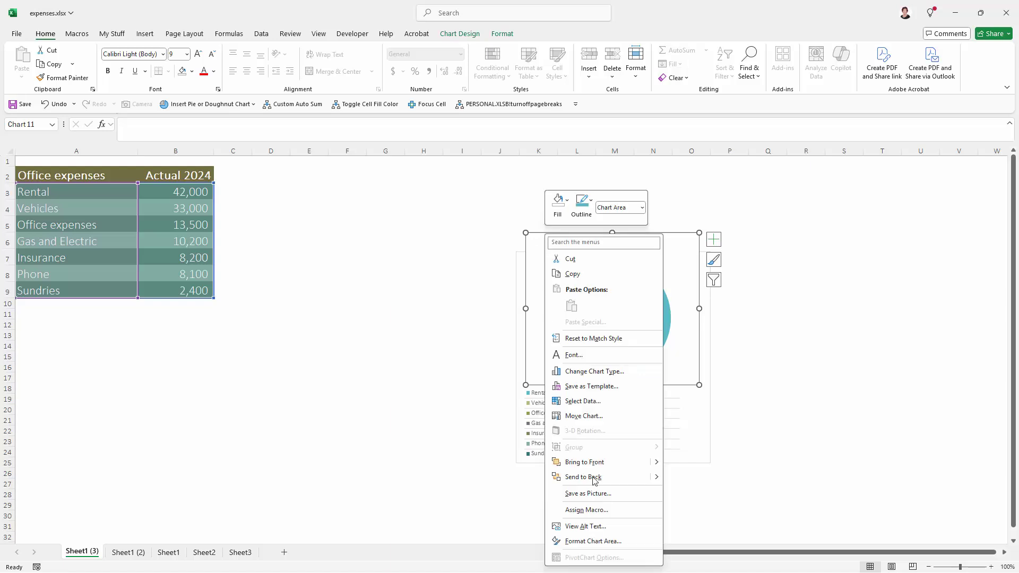
{"action": "left_click", "coordinate": [604, 542]}
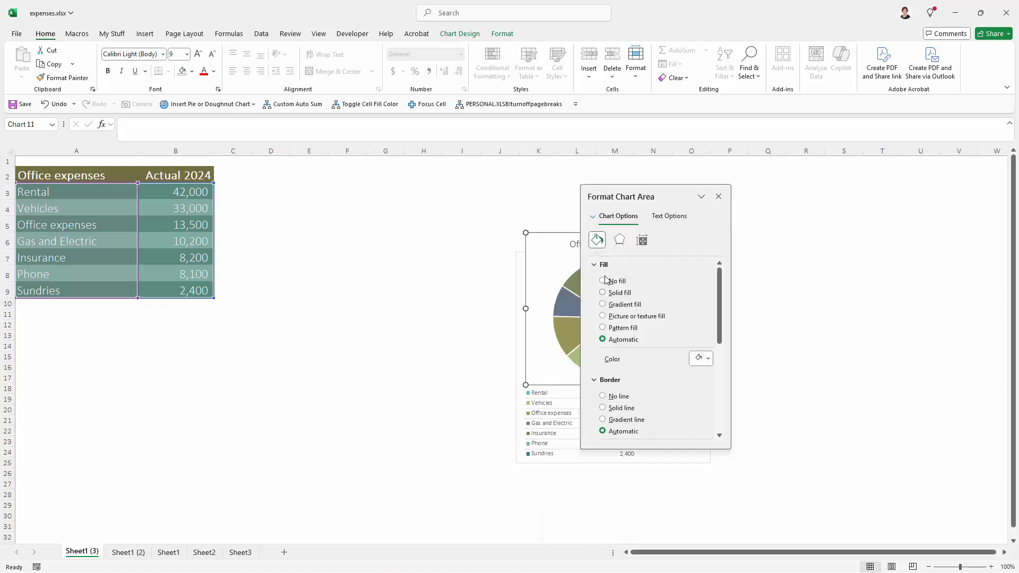
{"action": "left_click", "coordinate": [618, 398]}
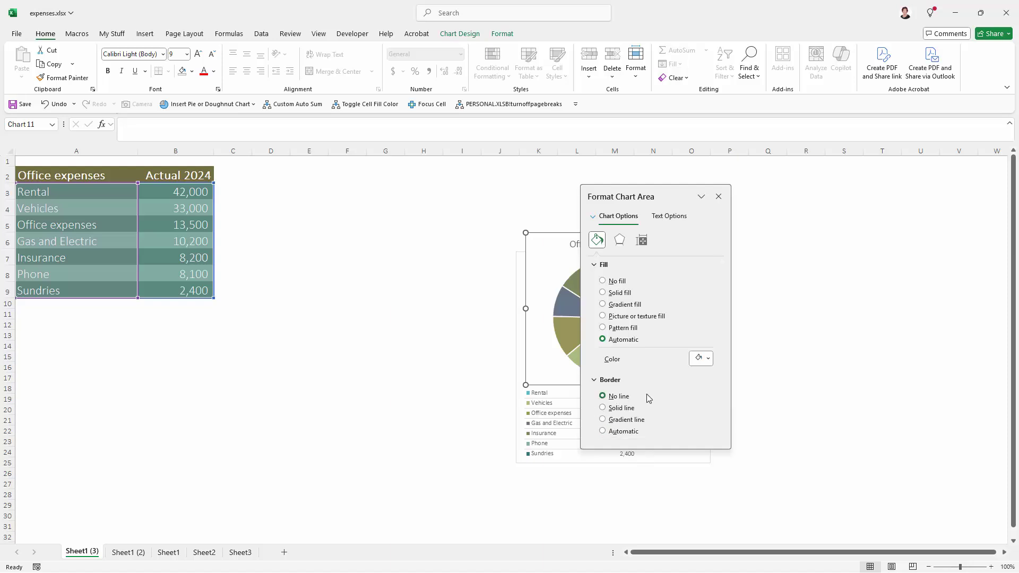
{"action": "left_click", "coordinate": [719, 197]}
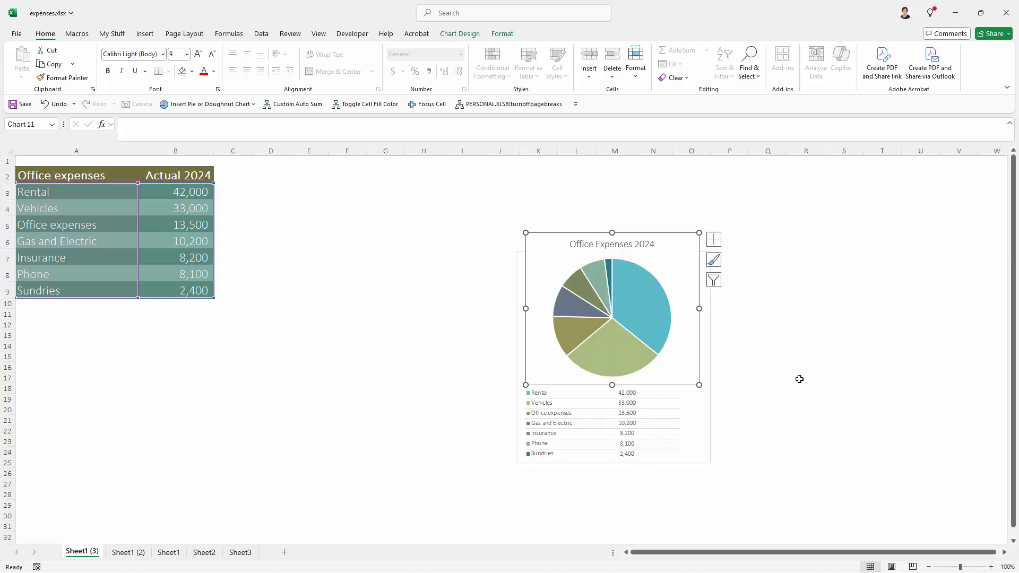
{"action": "left_click", "coordinate": [798, 378]}
Step: Set the bar chart's chart area border to No line as well
{"action": "left_click", "coordinate": [701, 451]}
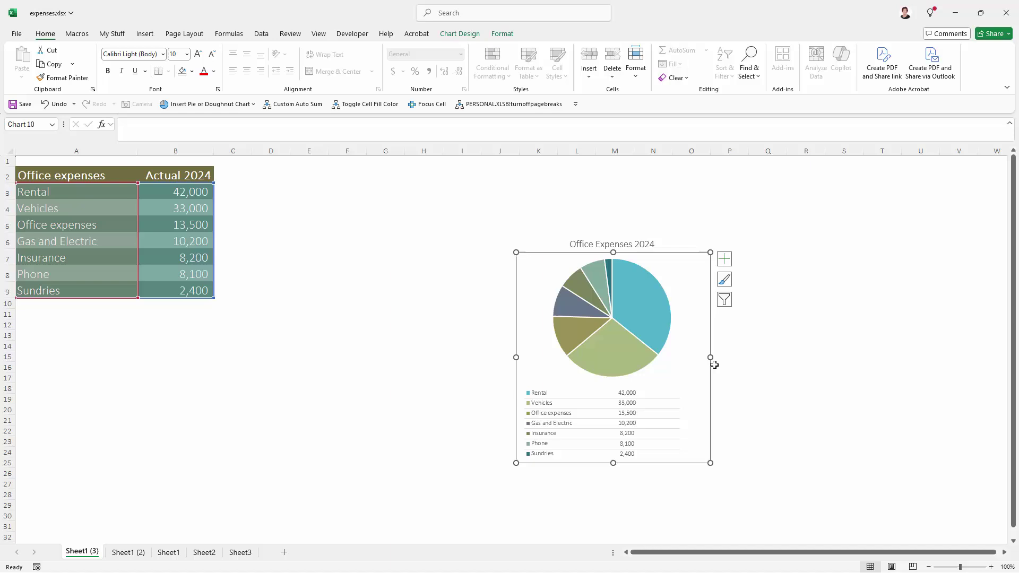
{"action": "left_click", "coordinate": [730, 346]}
{"action": "left_click", "coordinate": [518, 370]}
{"action": "right_click", "coordinate": [517, 371]}
{"action": "left_click", "coordinate": [563, 345]}
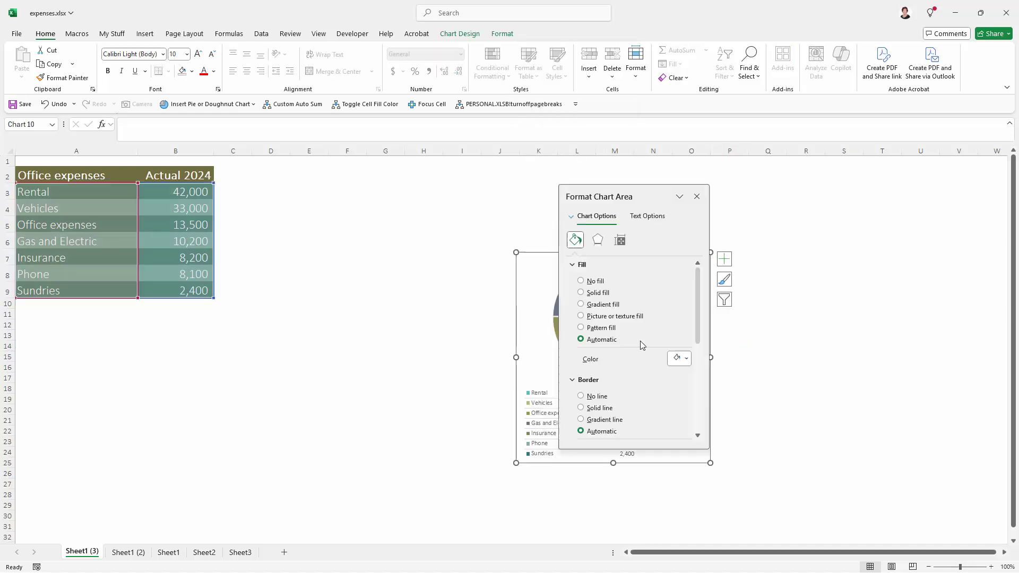
{"action": "left_click", "coordinate": [607, 395]}
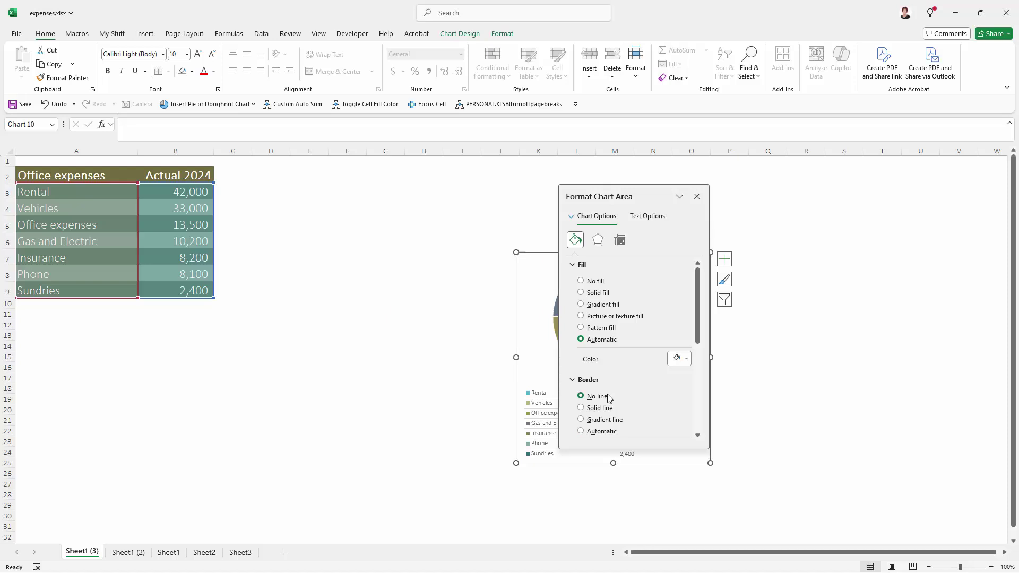
{"action": "left_click", "coordinate": [753, 404]}
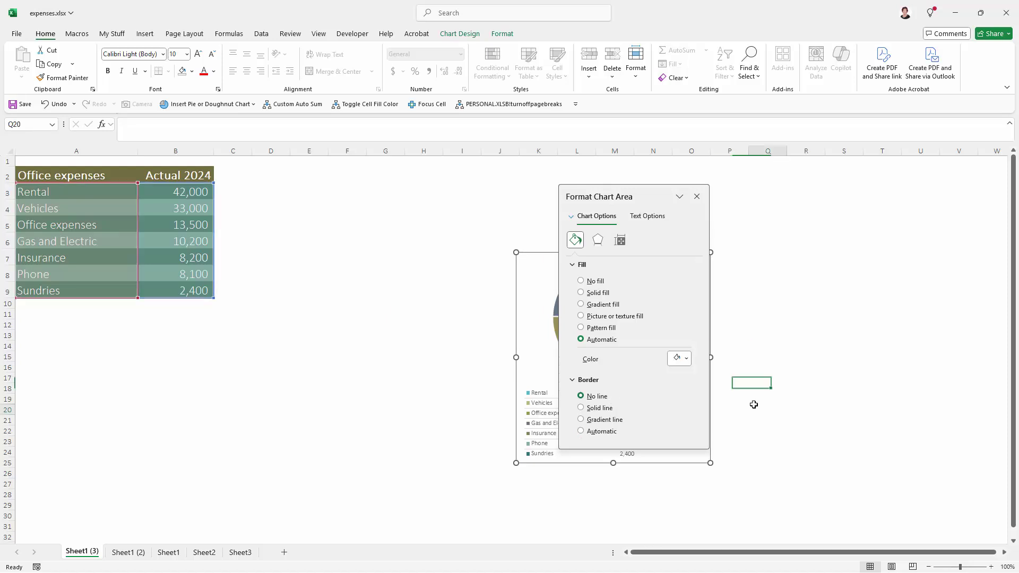
{"action": "left_click", "coordinate": [696, 197]}
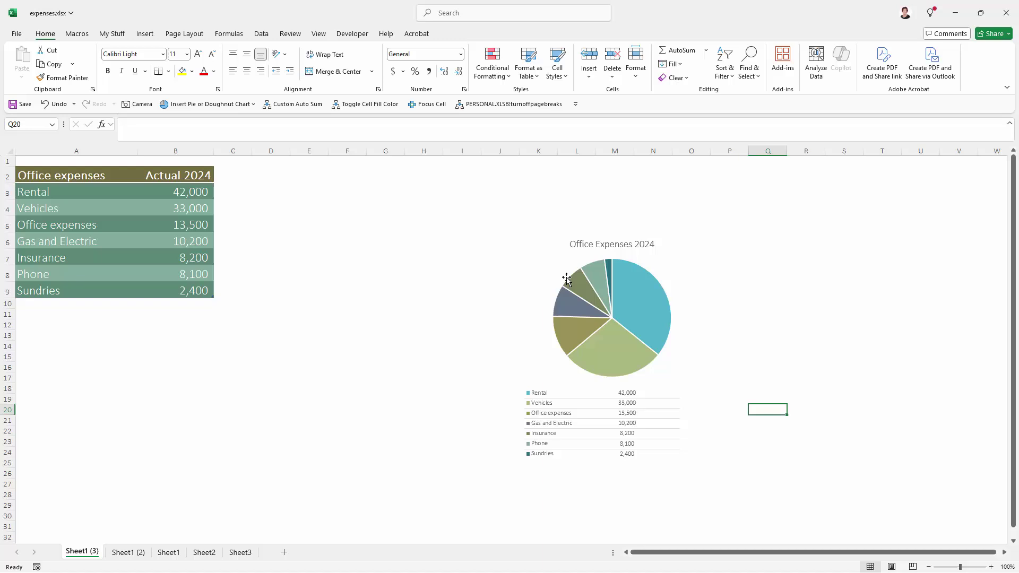
Step: Select both the pie and bar charts and group them via Shape Format > Group
{"action": "left_click", "coordinate": [538, 260]}
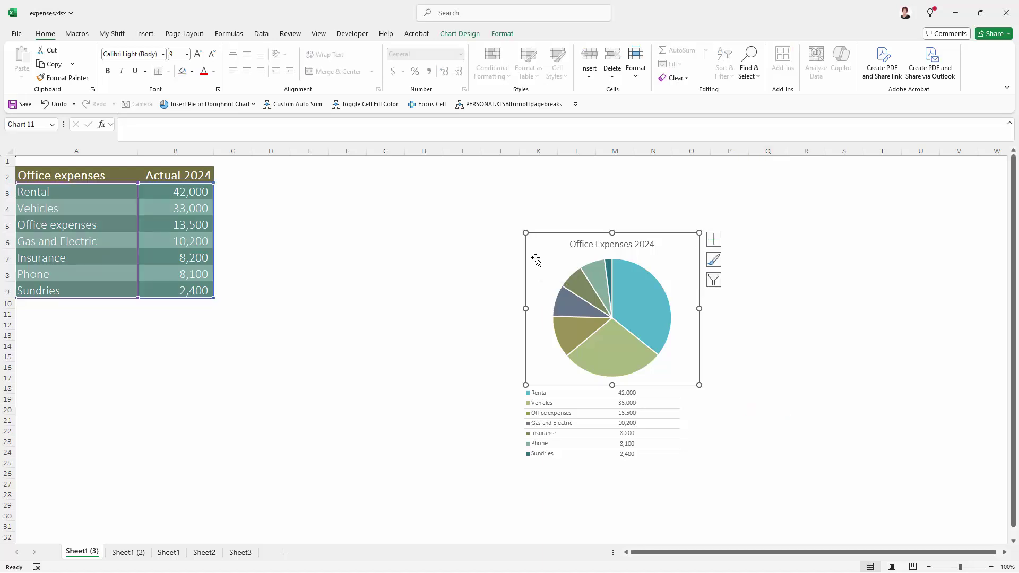
{"action": "left_click", "coordinate": [700, 439], "text": "shift"}
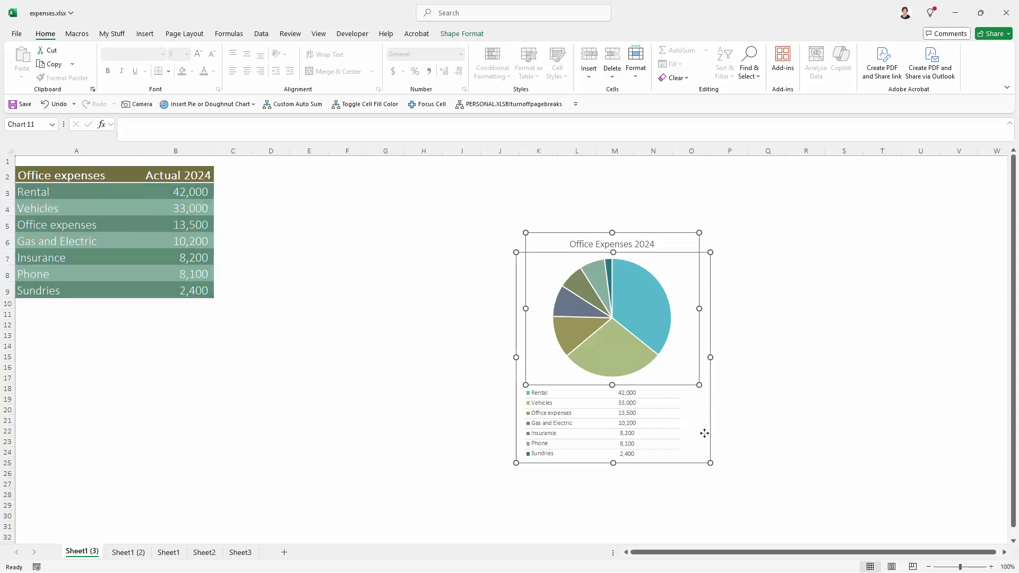
{"action": "left_click", "coordinate": [453, 35]}
{"action": "left_click", "coordinate": [800, 77]}
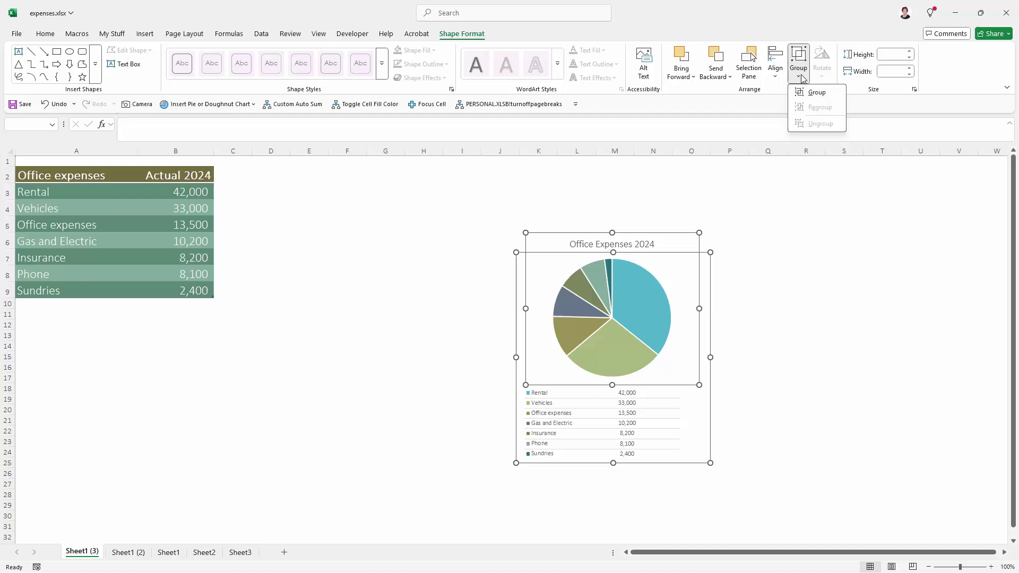
{"action": "left_click", "coordinate": [808, 93]}
Step: Drag the grouped charts up and left beside the expense table
{"action": "left_click", "coordinate": [796, 307]}
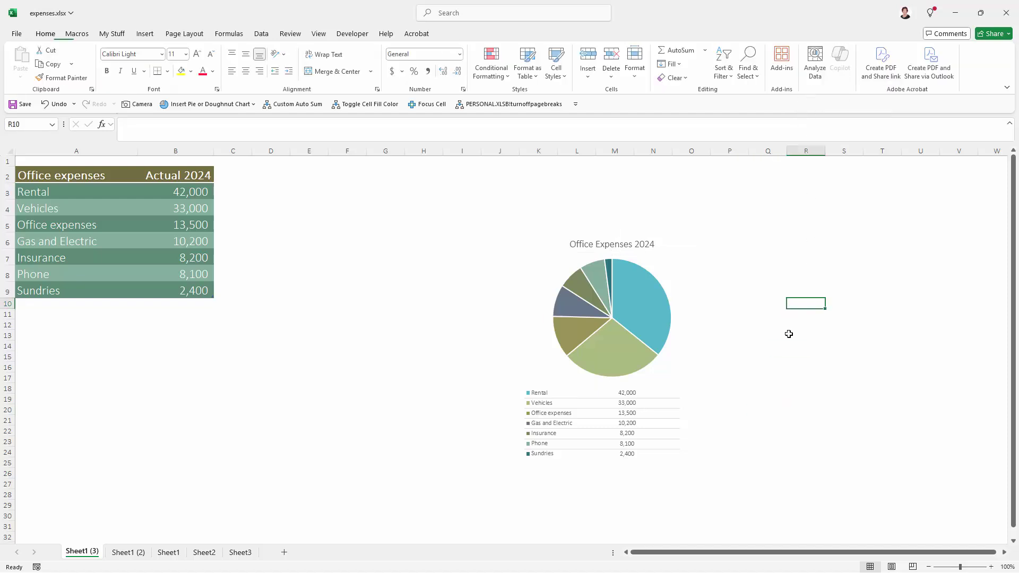
{"action": "left_click", "coordinate": [514, 320]}
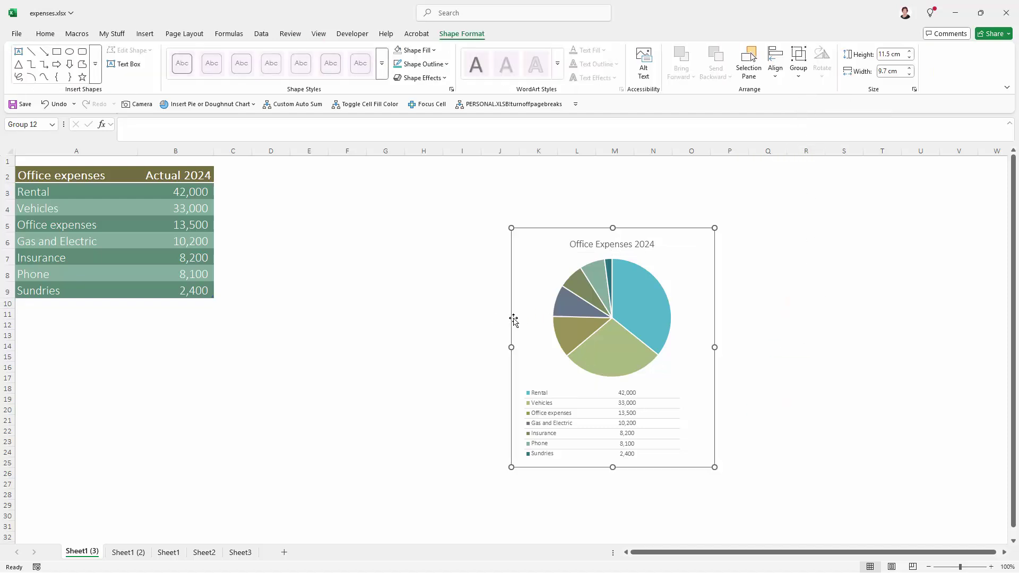
{"action": "left_click_drag", "start_coordinate": [514, 320], "coordinate": [347, 259]}
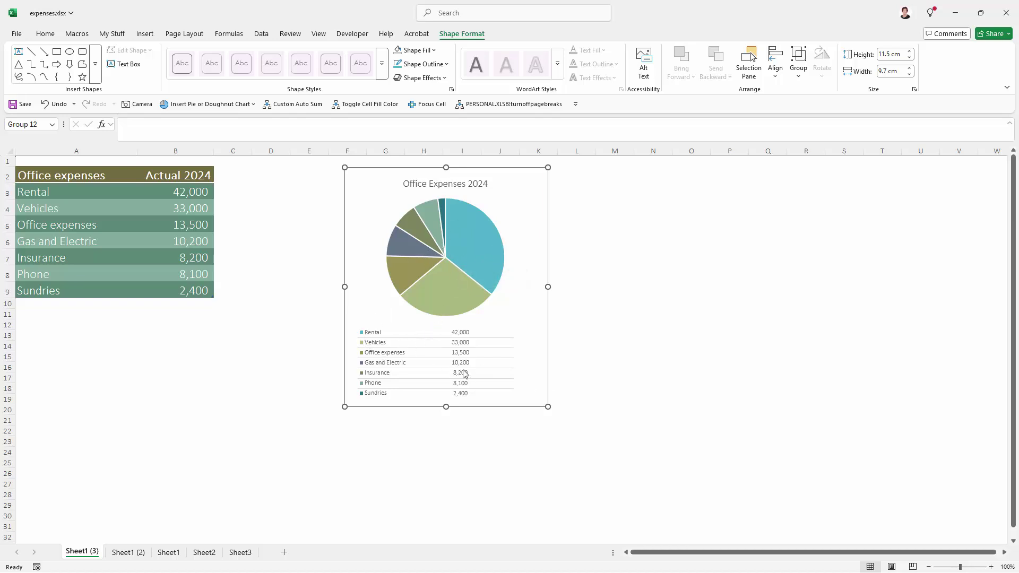
Step: Enter 18,000 as the Office expenses amount in cell B5 so the charts update
{"action": "left_click", "coordinate": [125, 225]}
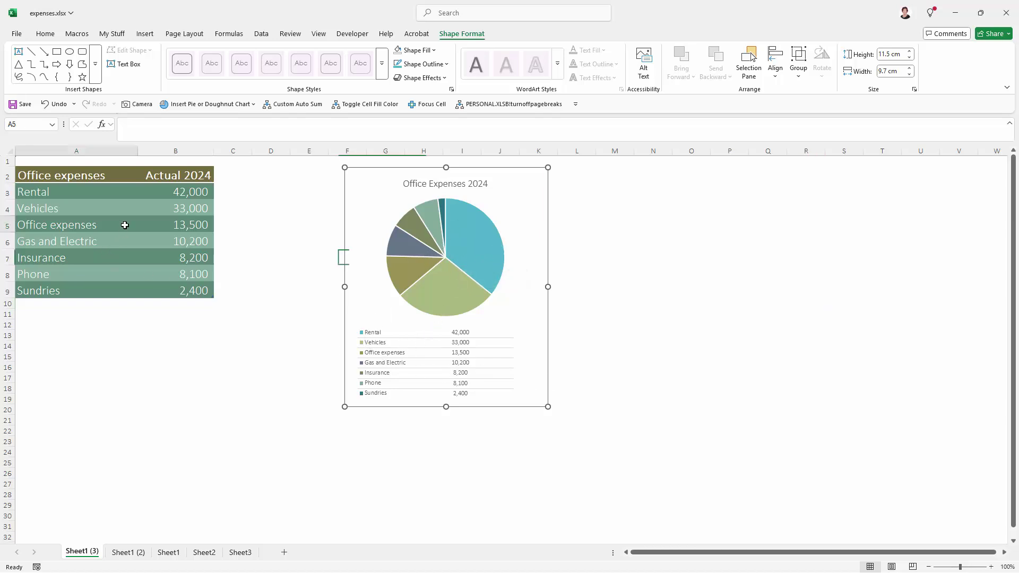
{"action": "left_click", "coordinate": [194, 224]}
{"action": "type", "text": "1"}
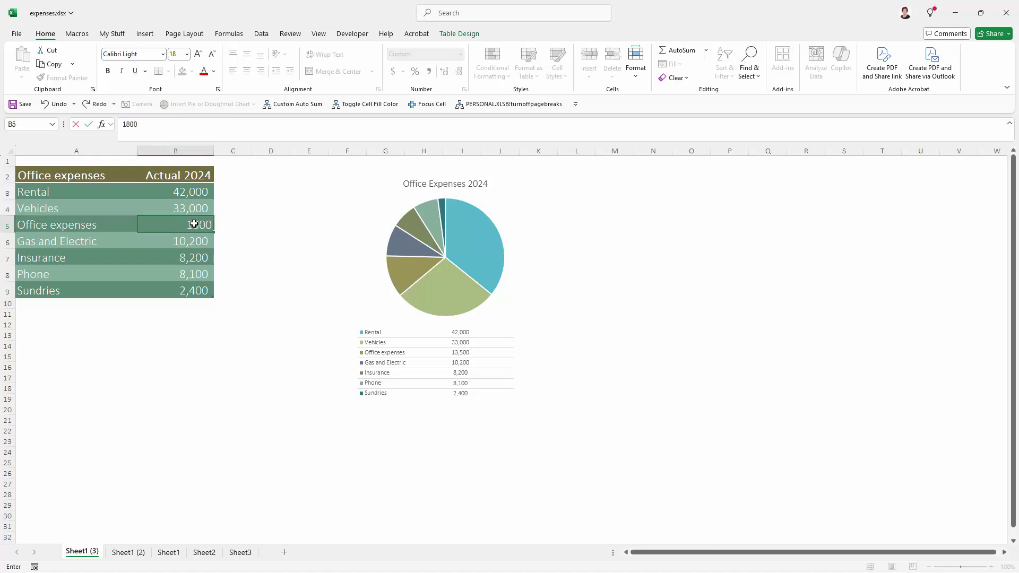
{"action": "key", "text": "Return"}
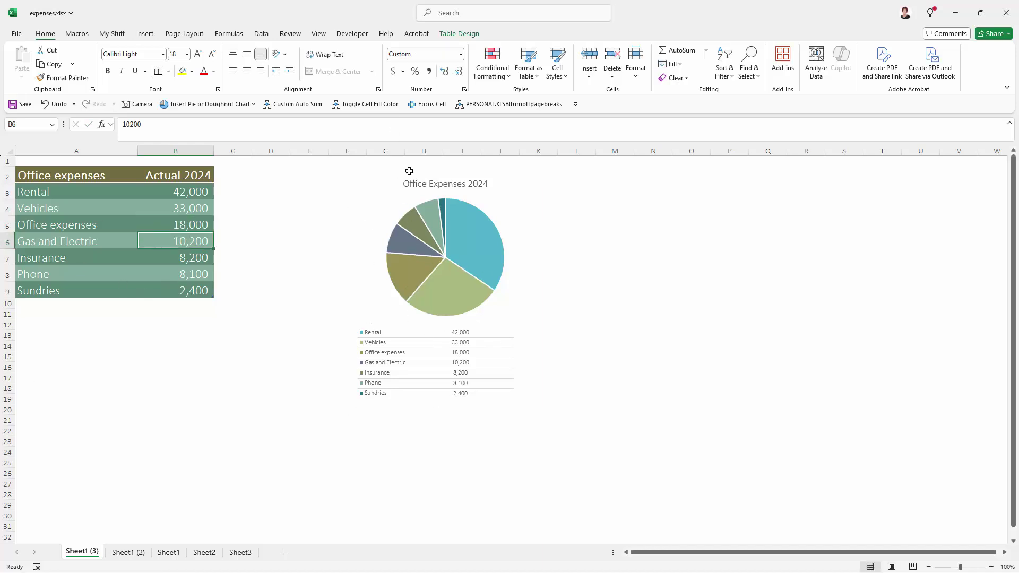
{"action": "mouse_move", "coordinate": [463, 234]}
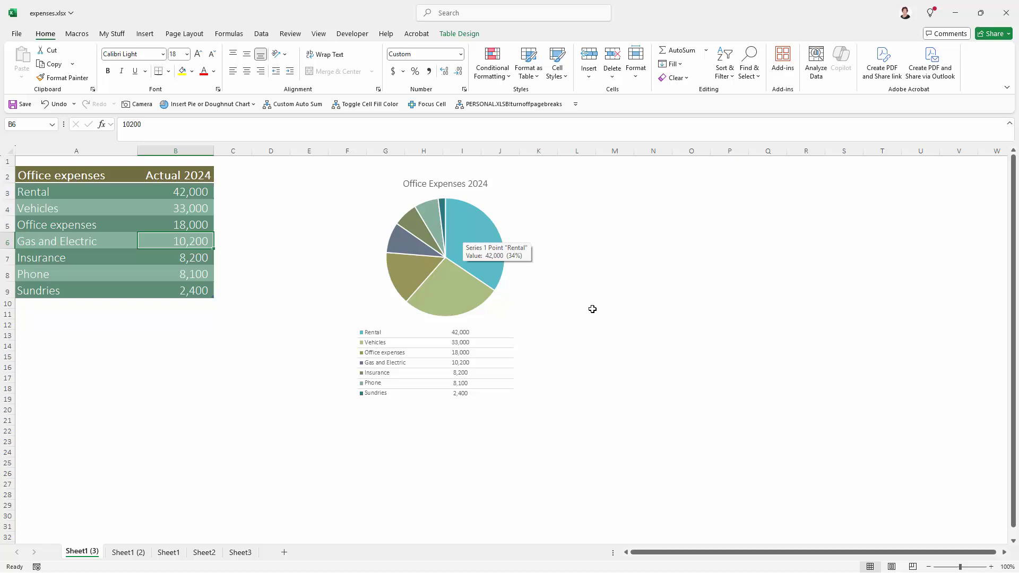
{"action": "left_click", "coordinate": [476, 256]}
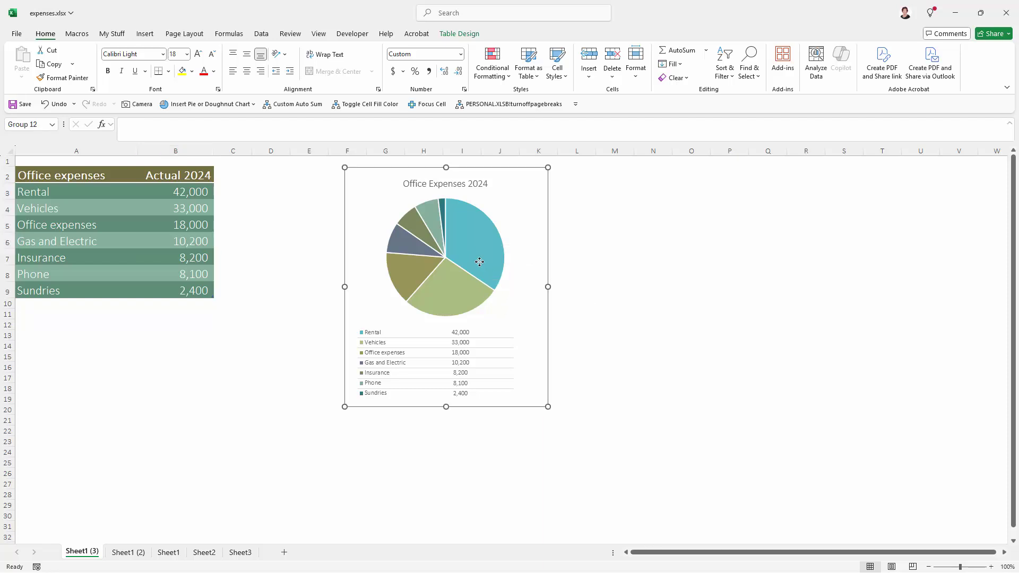
Step: Add pie data labels showing Category Name only, without Value, at Outside End
{"action": "left_click", "coordinate": [475, 255]}
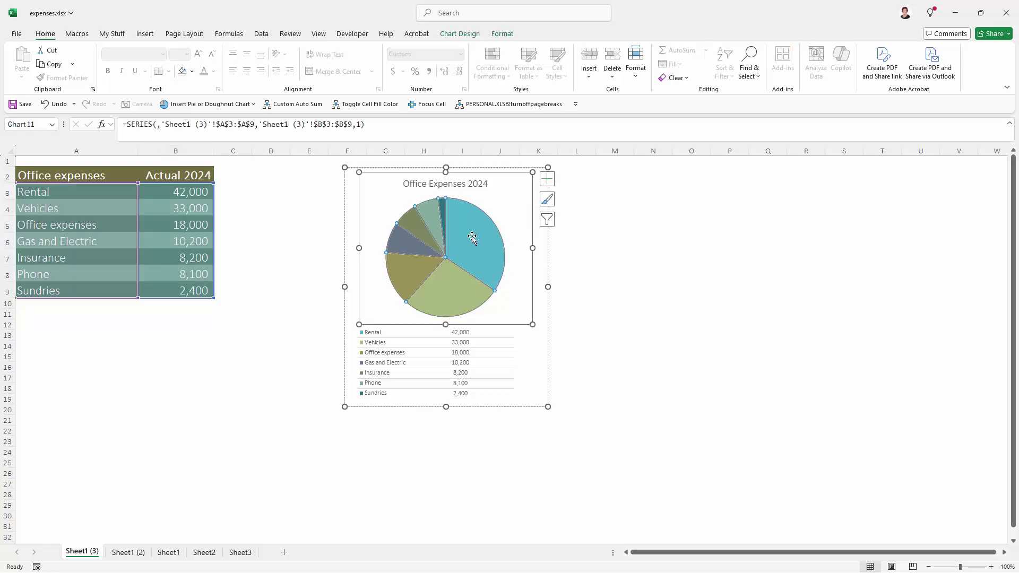
{"action": "left_click", "coordinate": [544, 179]}
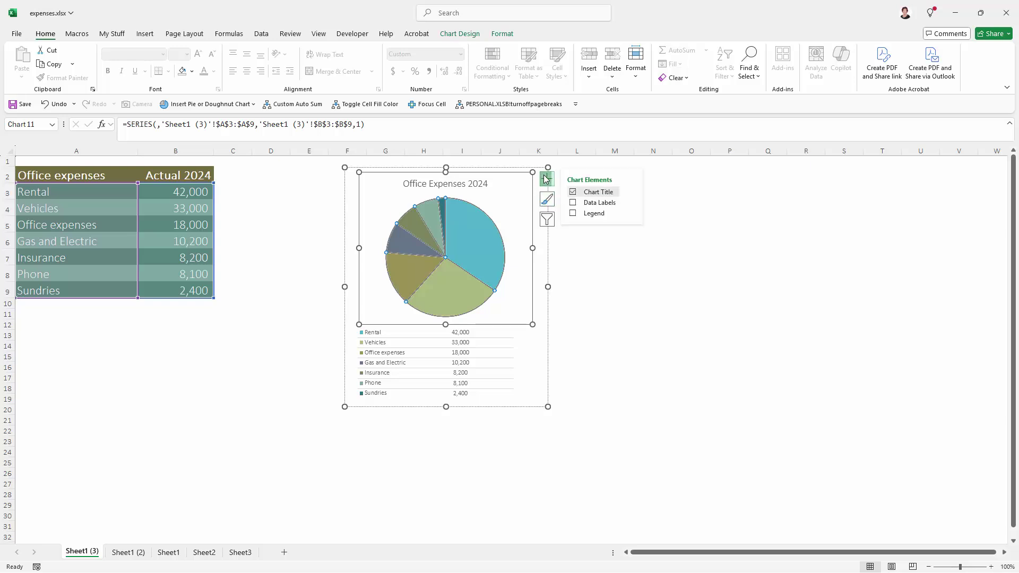
{"action": "left_click", "coordinate": [637, 204]}
{"action": "left_click", "coordinate": [667, 269]}
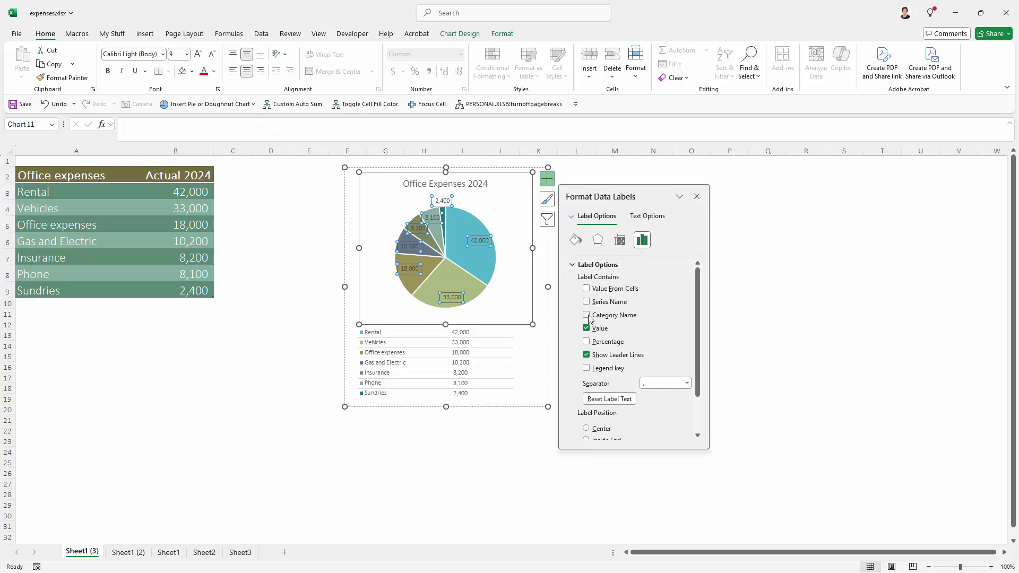
{"action": "left_click", "coordinate": [586, 316]}
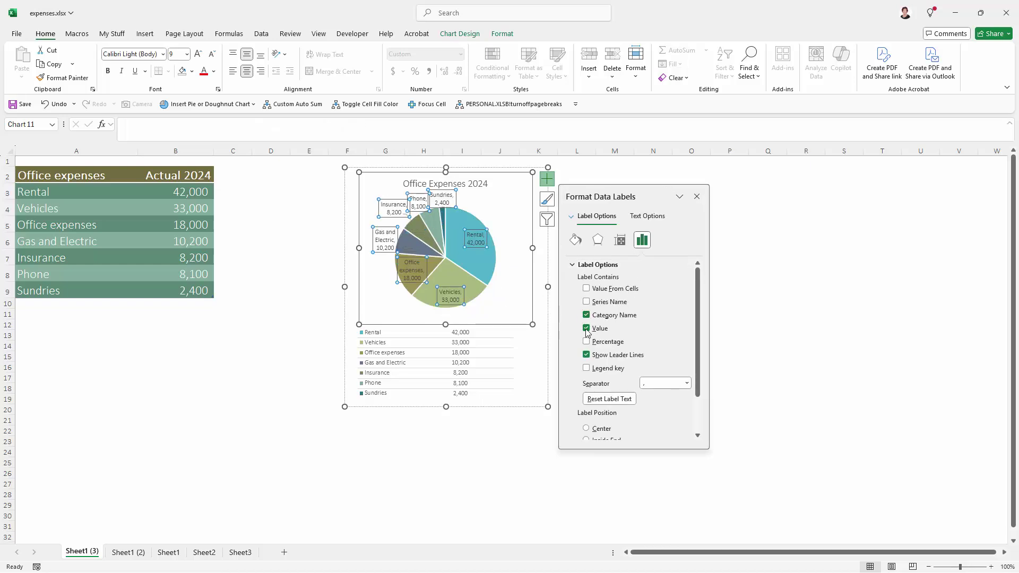
{"action": "left_click", "coordinate": [587, 329]}
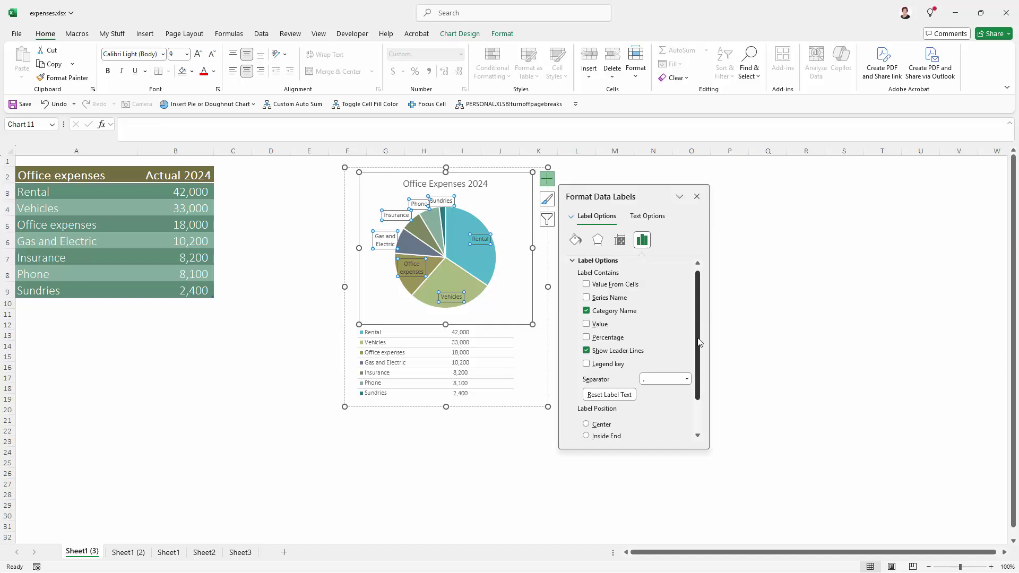
{"action": "scroll", "coordinate": [674, 350], "scroll_direction": "down", "scroll_amount": 2}
{"action": "left_click", "coordinate": [597, 405]}
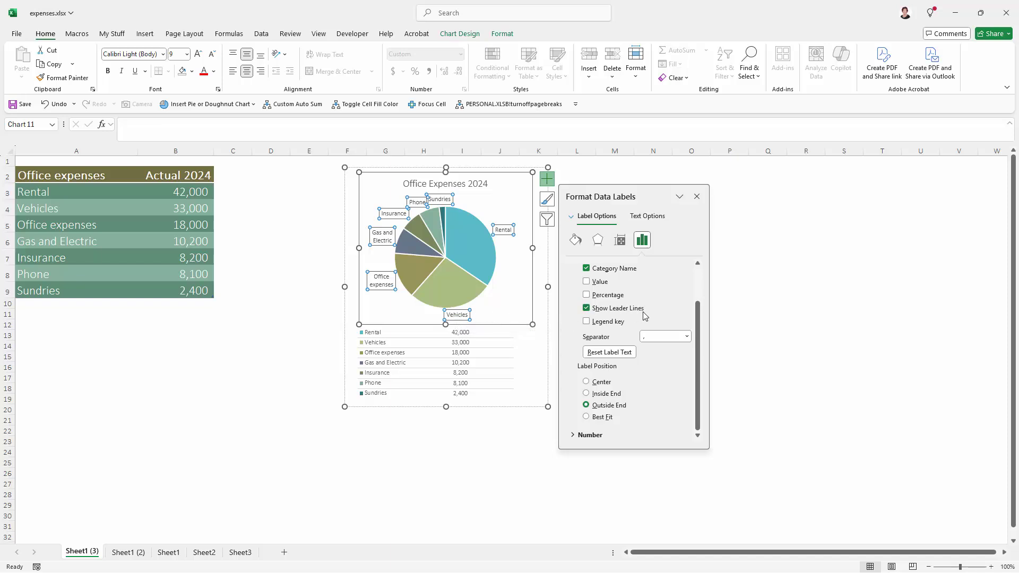
{"action": "left_click", "coordinate": [697, 196]}
{"action": "left_click", "coordinate": [618, 305]}
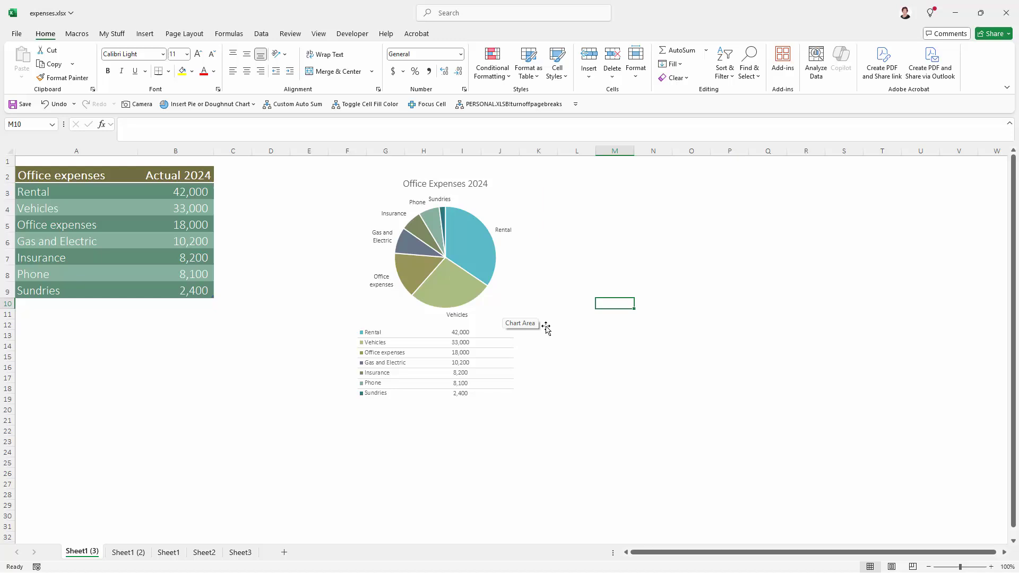
Step: Select the chart group, pie chart and data-table chart in turn to inspect them, then deselect
{"action": "left_click", "coordinate": [348, 328]}
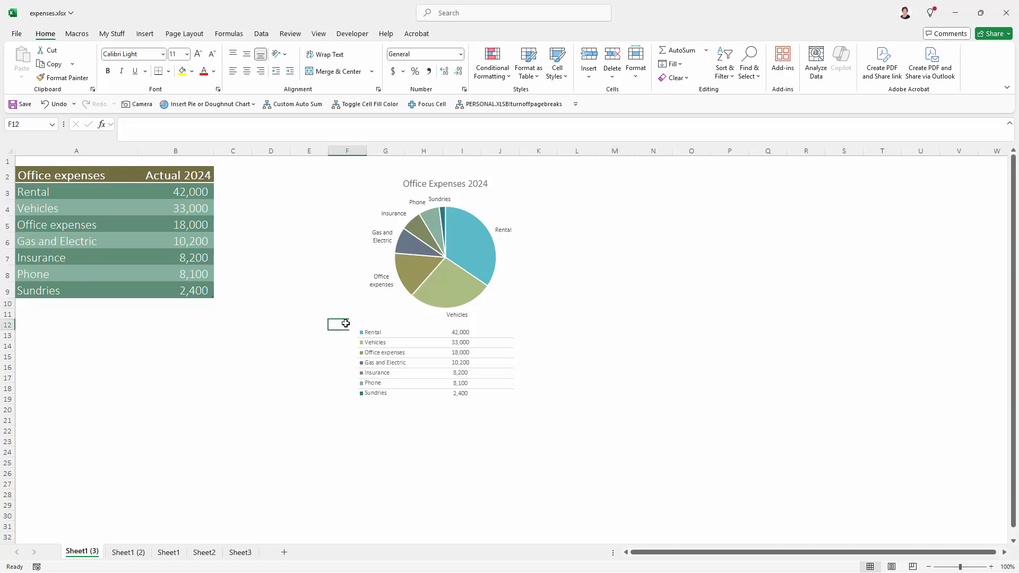
{"action": "left_click", "coordinate": [345, 289]}
{"action": "left_click", "coordinate": [353, 287]}
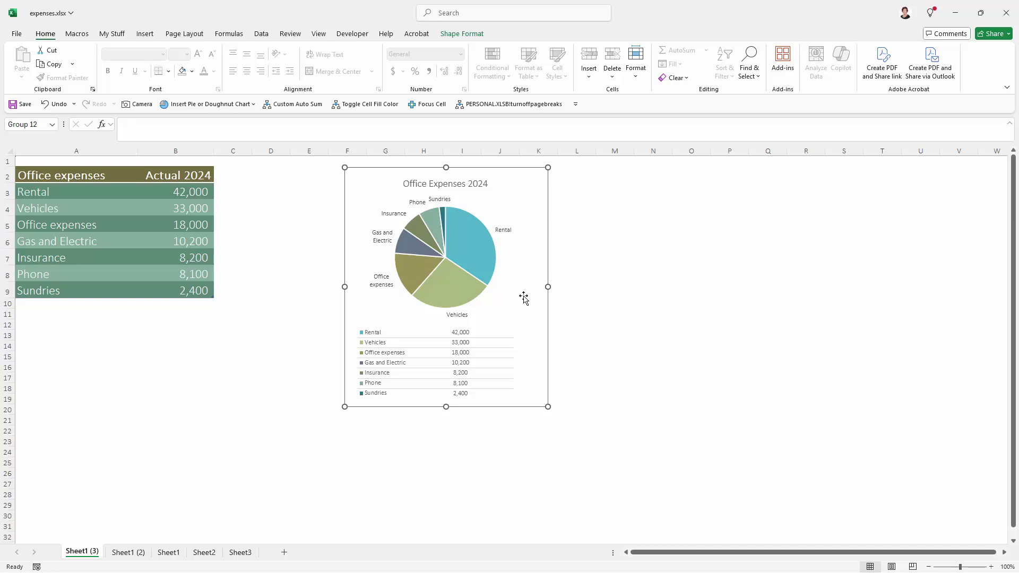
{"action": "left_click", "coordinate": [528, 275]}
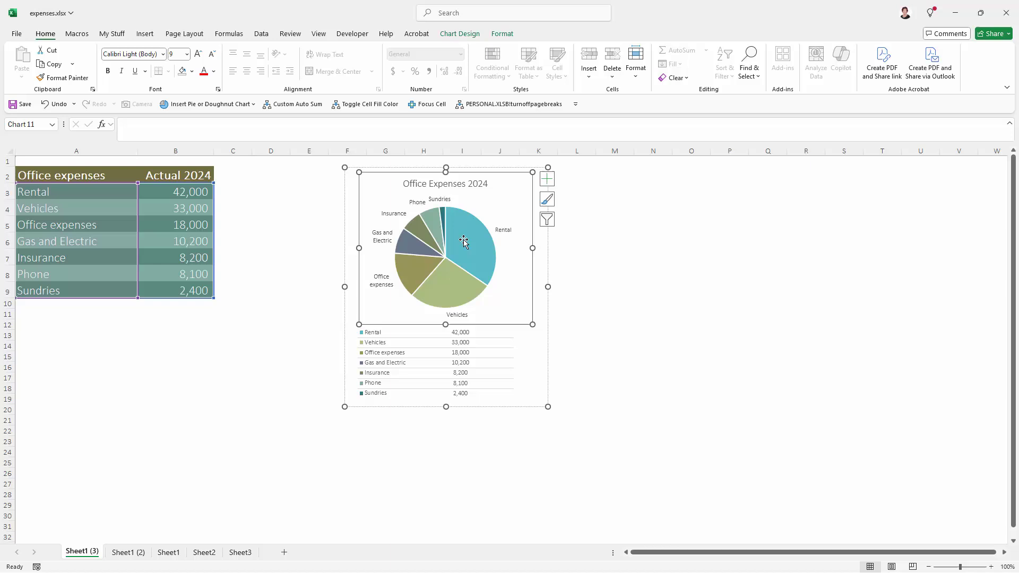
{"action": "left_click", "coordinate": [532, 383]}
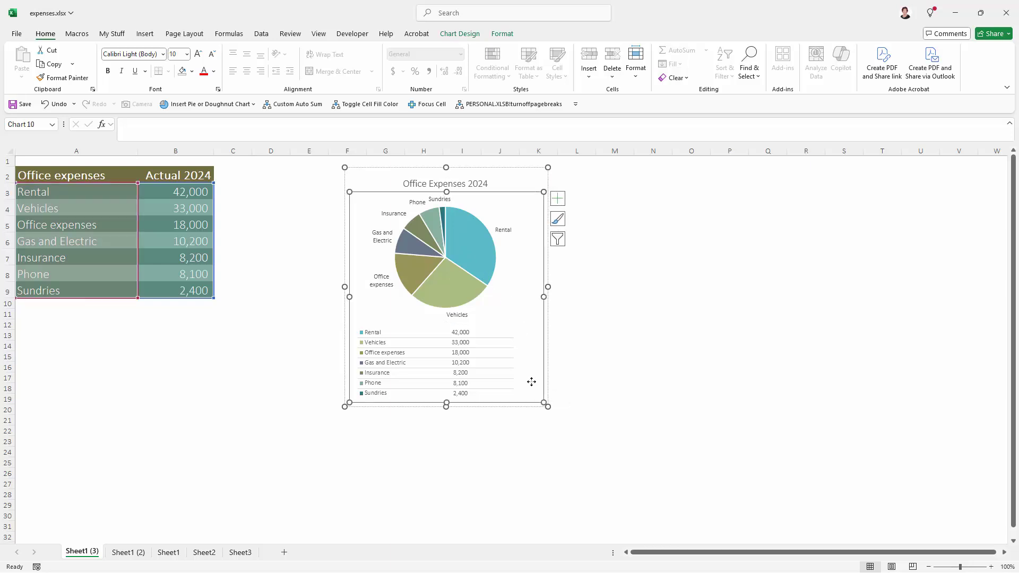
{"action": "left_click", "coordinate": [396, 182]}
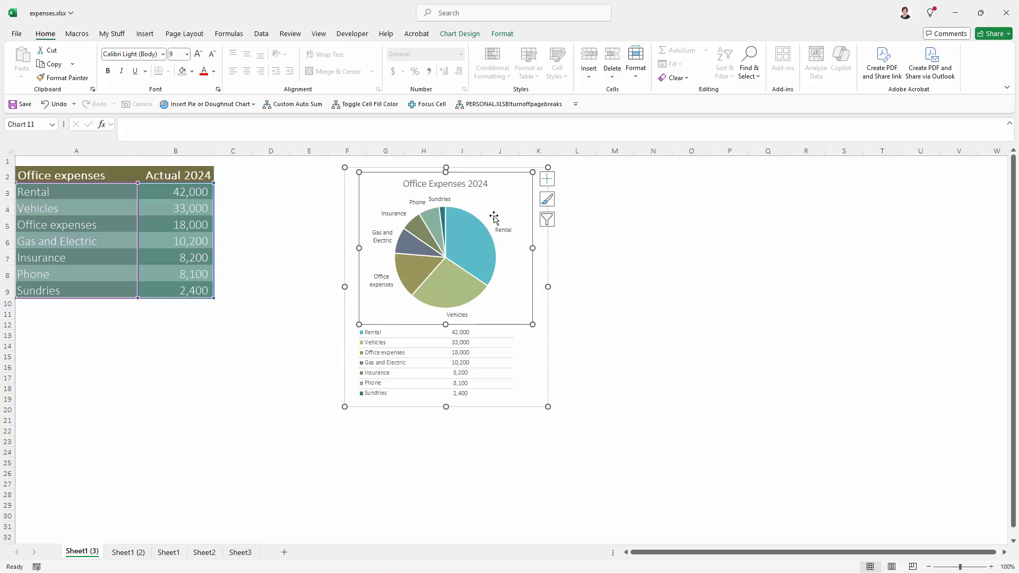
{"action": "left_click", "coordinate": [587, 276]}
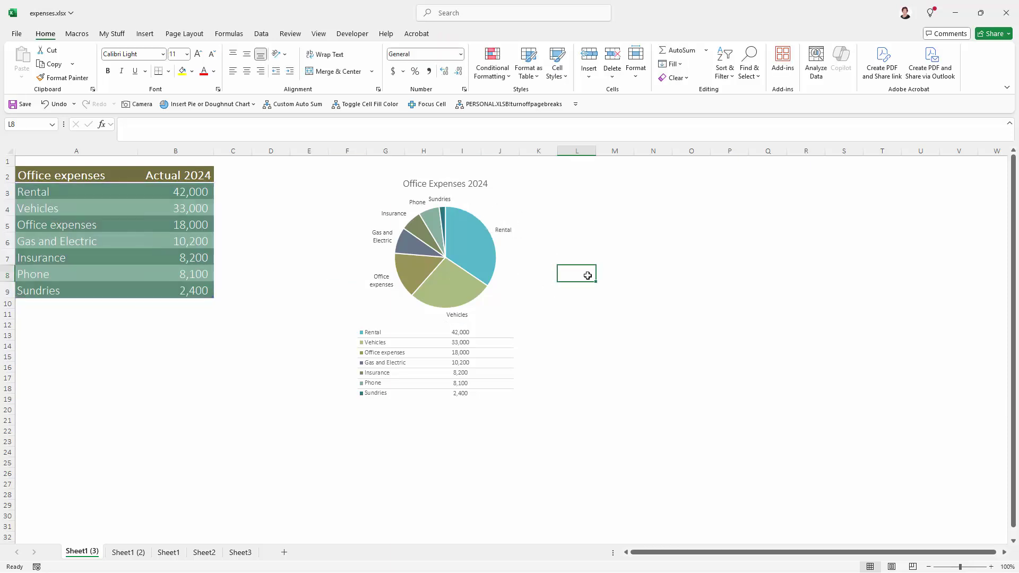
{"action": "left_click", "coordinate": [345, 289]}
{"action": "left_click", "coordinate": [343, 190]}
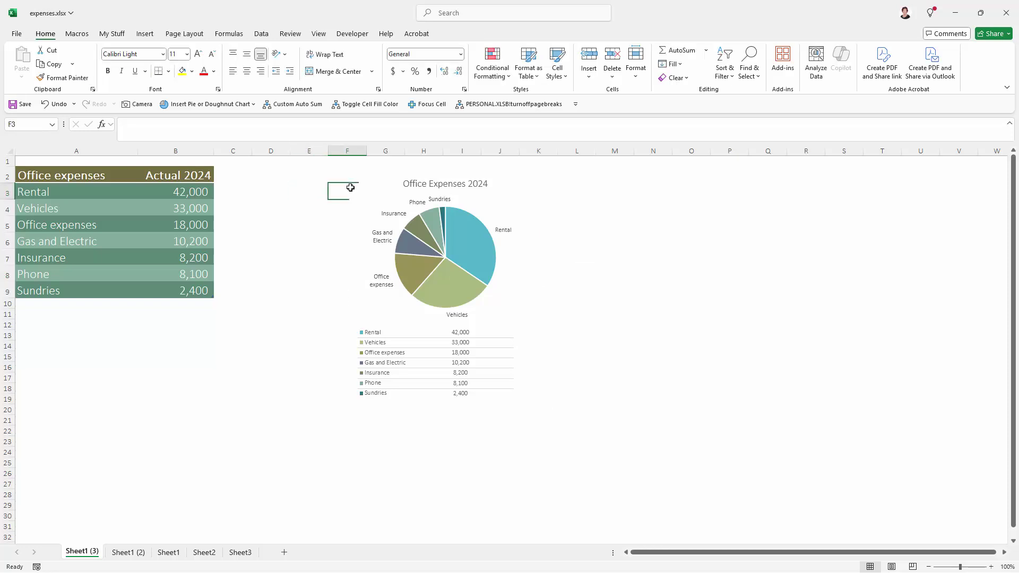
{"action": "left_click", "coordinate": [372, 183]}
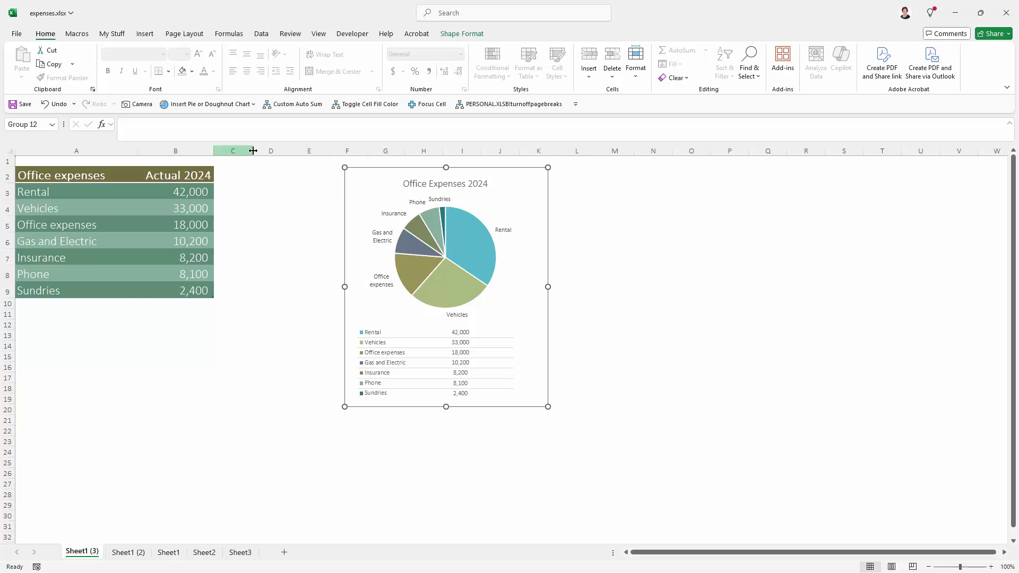
{"action": "left_click", "coordinate": [271, 192]}
Step: Draw a 12.52 × 10.11 cm rounded rectangle over the chart group, shifted slightly left
{"action": "left_click", "coordinate": [145, 34]}
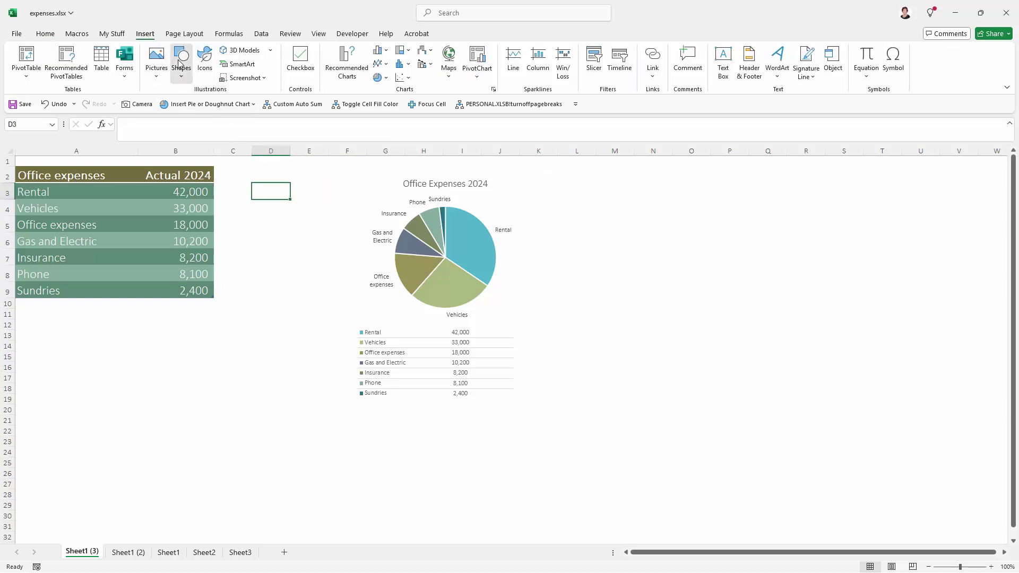
{"action": "left_click", "coordinate": [181, 60]}
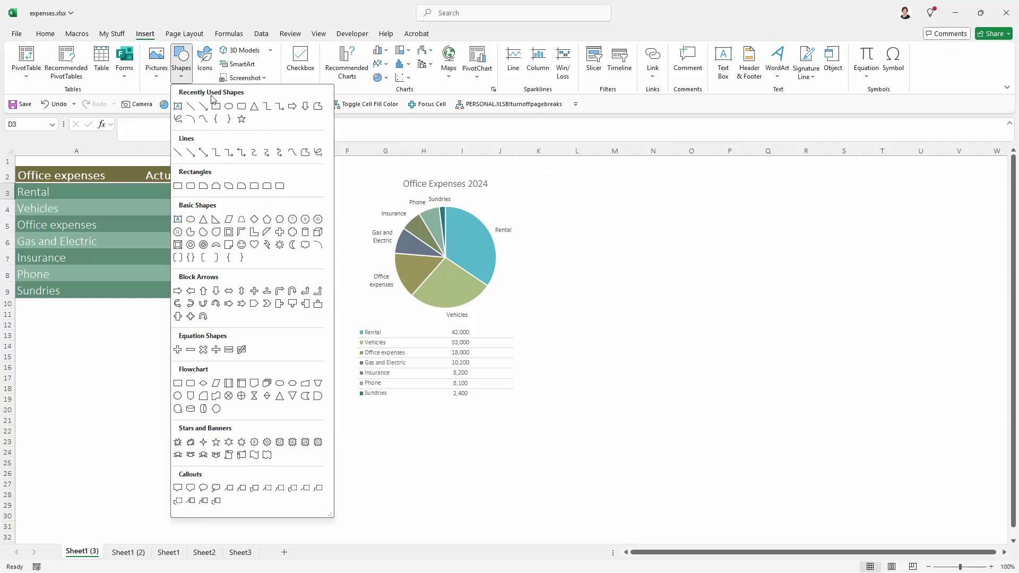
{"action": "left_click", "coordinate": [189, 186]}
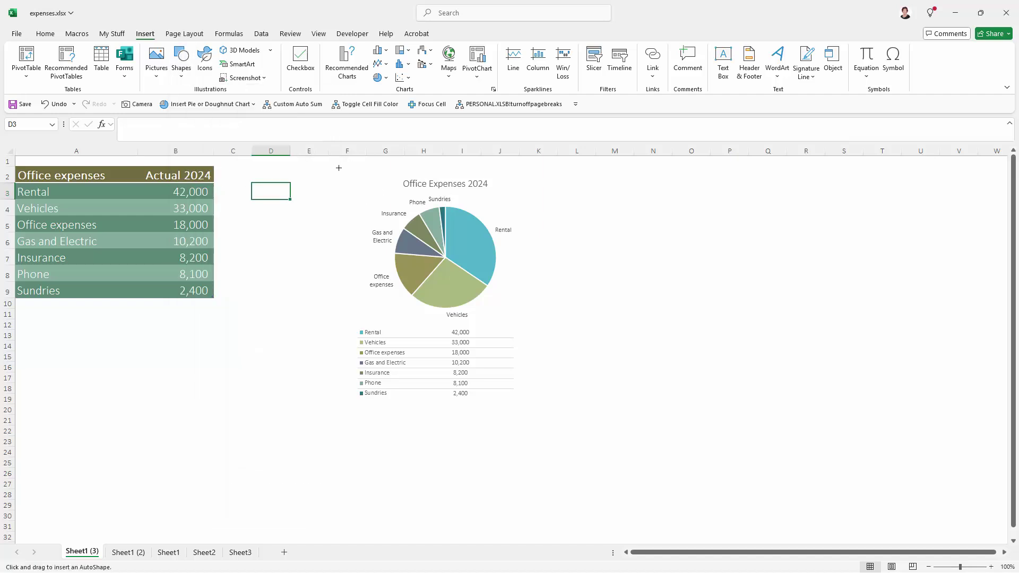
{"action": "left_click_drag", "start_coordinate": [339, 168], "coordinate": [542, 418]}
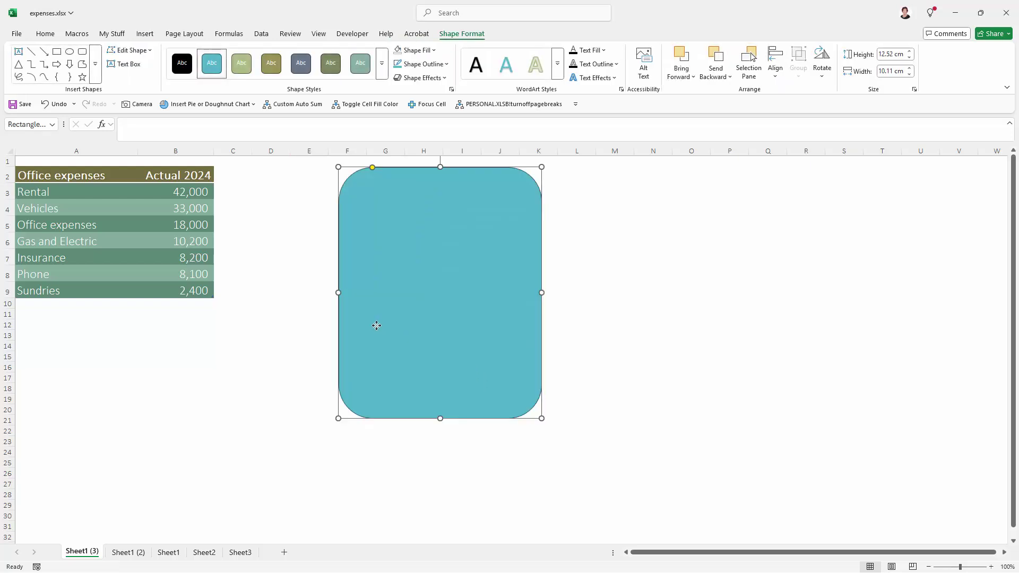
{"action": "left_click_drag", "start_coordinate": [376, 325], "coordinate": [372, 325]}
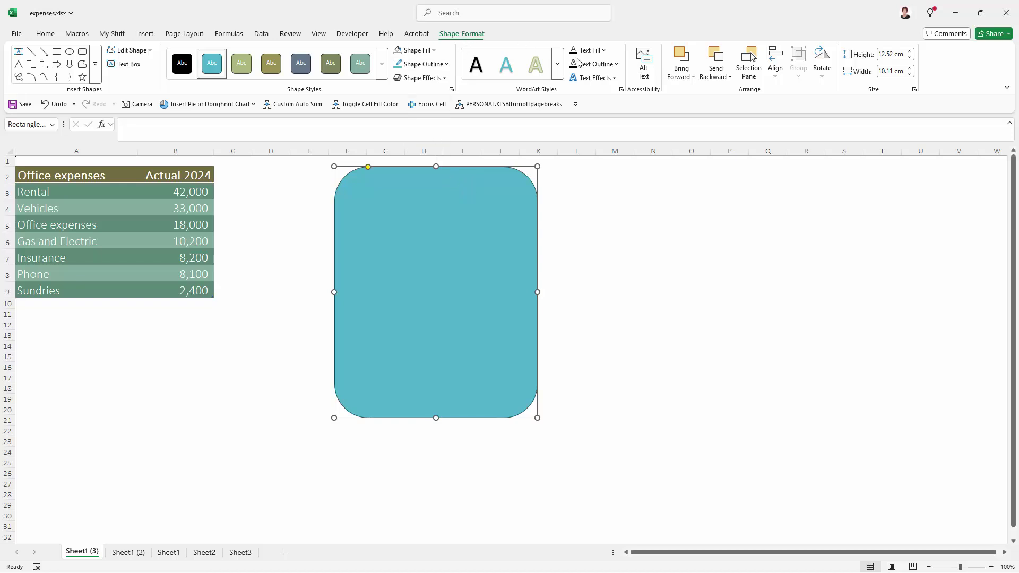
Step: Send the rounded rectangle to back and widen it to 10.82 cm, nudging it up and left
{"action": "left_click", "coordinate": [717, 73]}
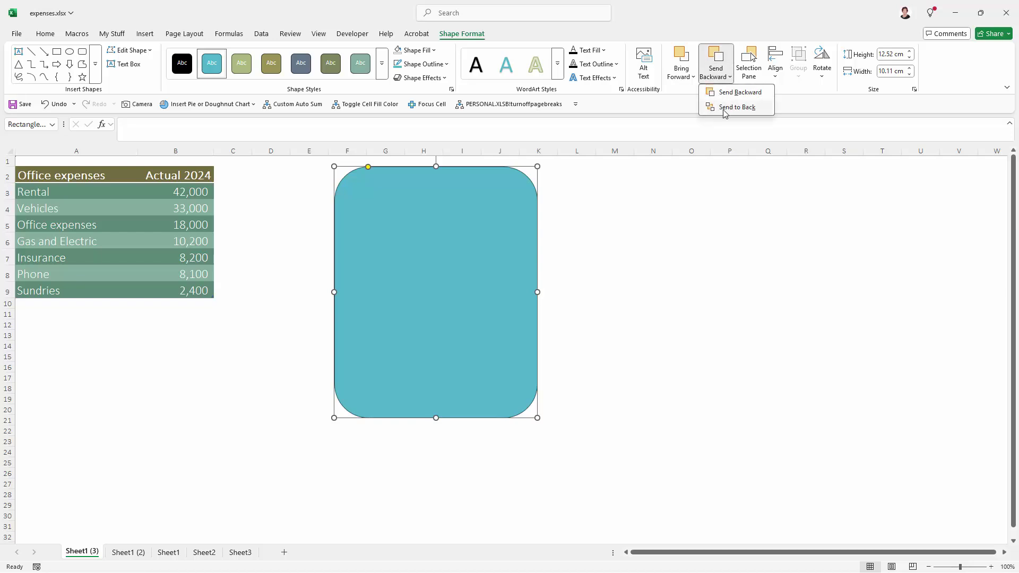
{"action": "left_click", "coordinate": [736, 107]}
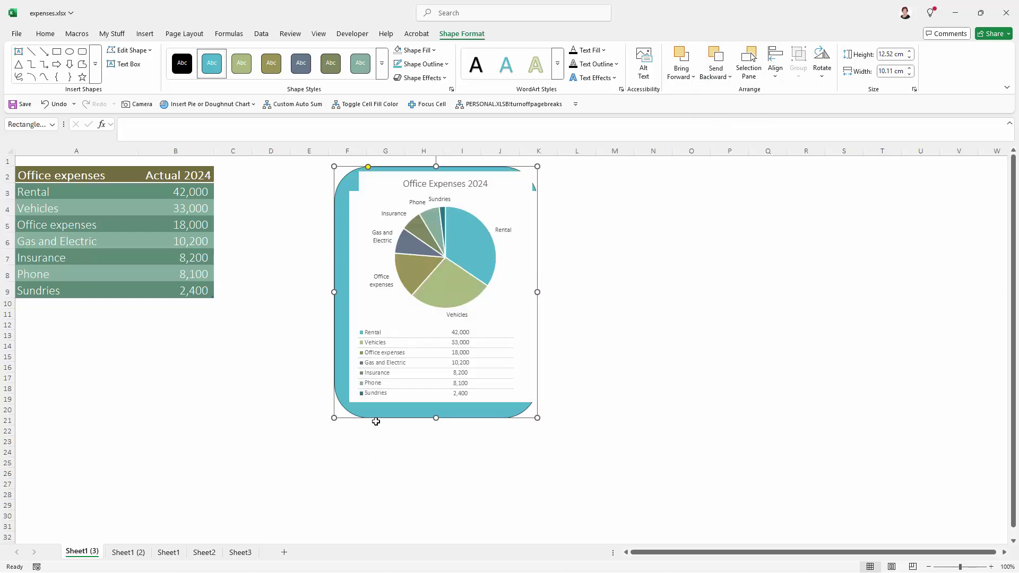
{"action": "left_click_drag", "start_coordinate": [377, 415], "coordinate": [380, 414]}
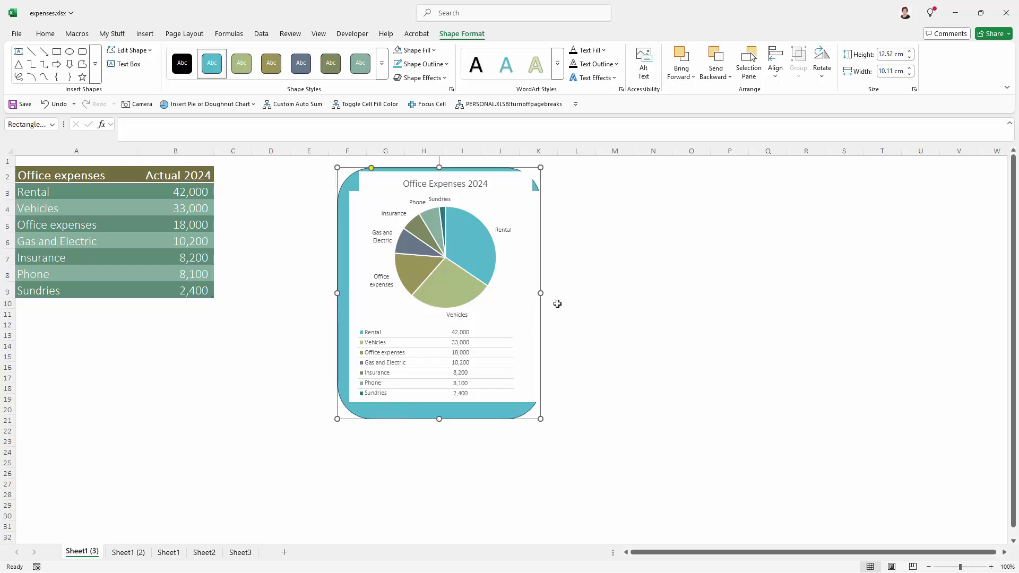
{"action": "left_click_drag", "start_coordinate": [540, 294], "coordinate": [554, 293]}
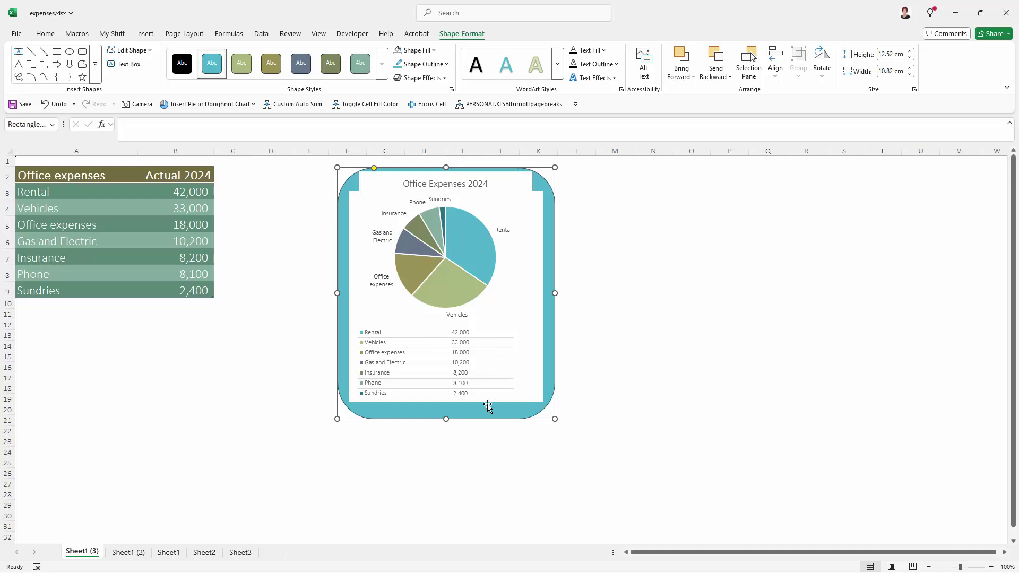
{"action": "key", "text": "Up"}
{"action": "key", "text": "Up"}
{"action": "key", "text": "Up"}
{"action": "key", "text": "Up"}
{"action": "key", "text": "Up"}
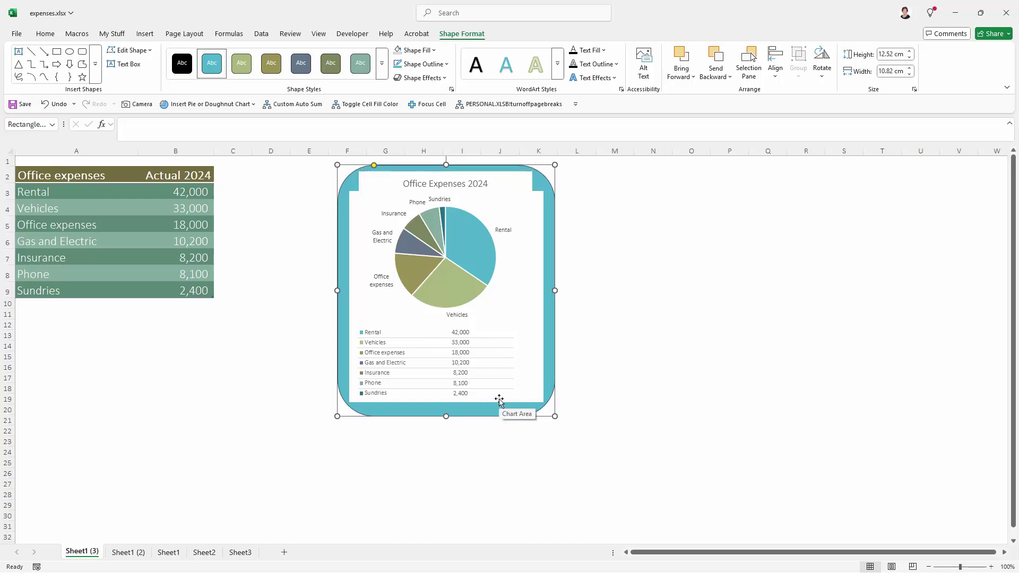
{"action": "key", "text": "Left"}
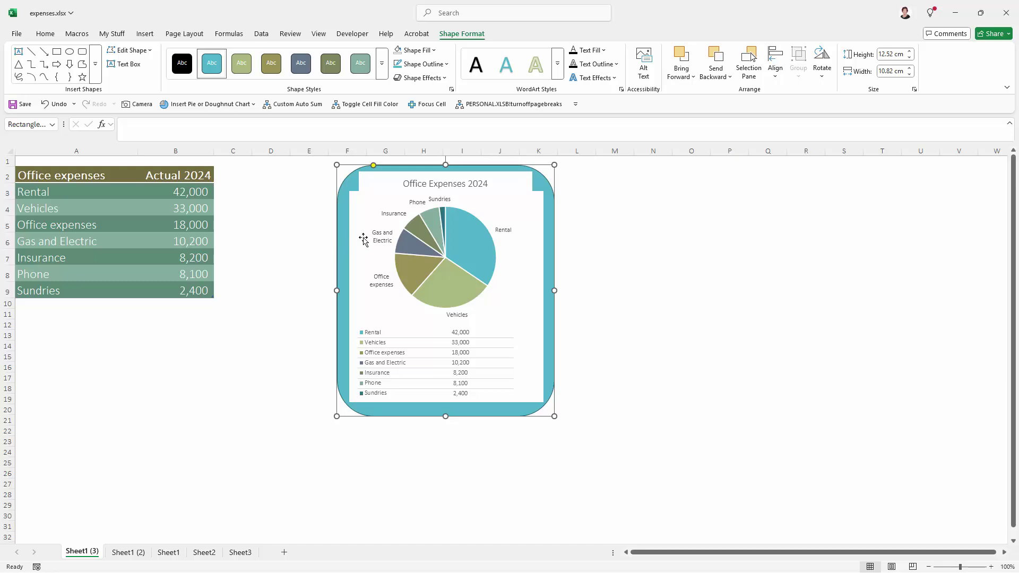
Step: Ungroup the existing group, then group the charts and rounded rectangle into one 12.52 × 10.82 cm object
{"action": "left_click", "coordinate": [529, 243]}
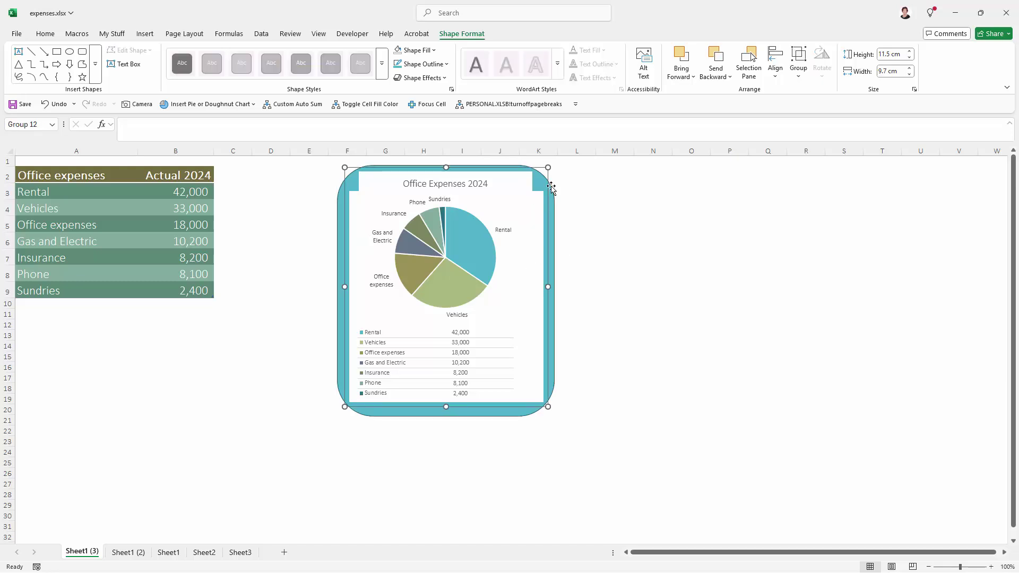
{"action": "left_click", "coordinate": [799, 73]}
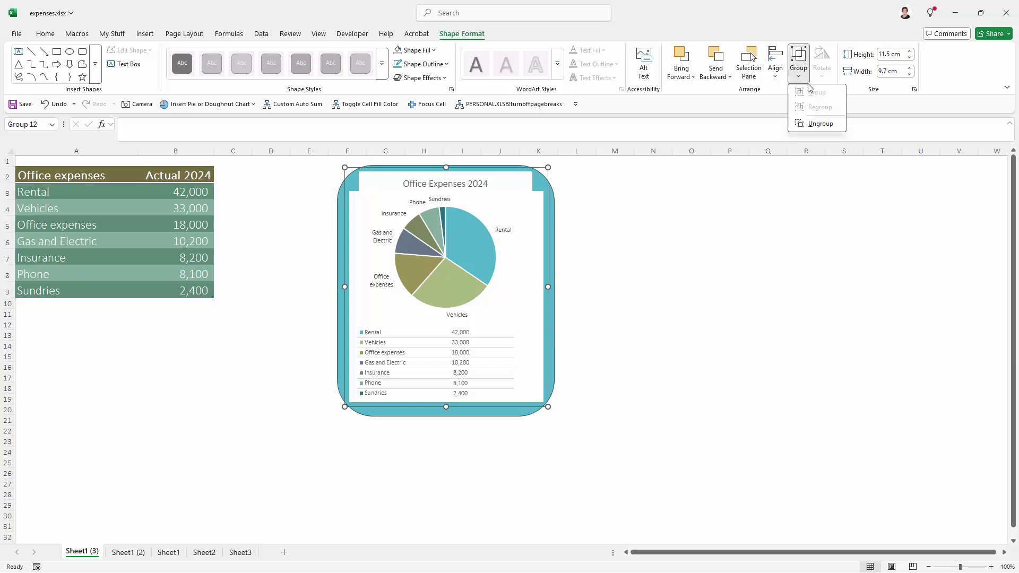
{"action": "left_click", "coordinate": [811, 126]}
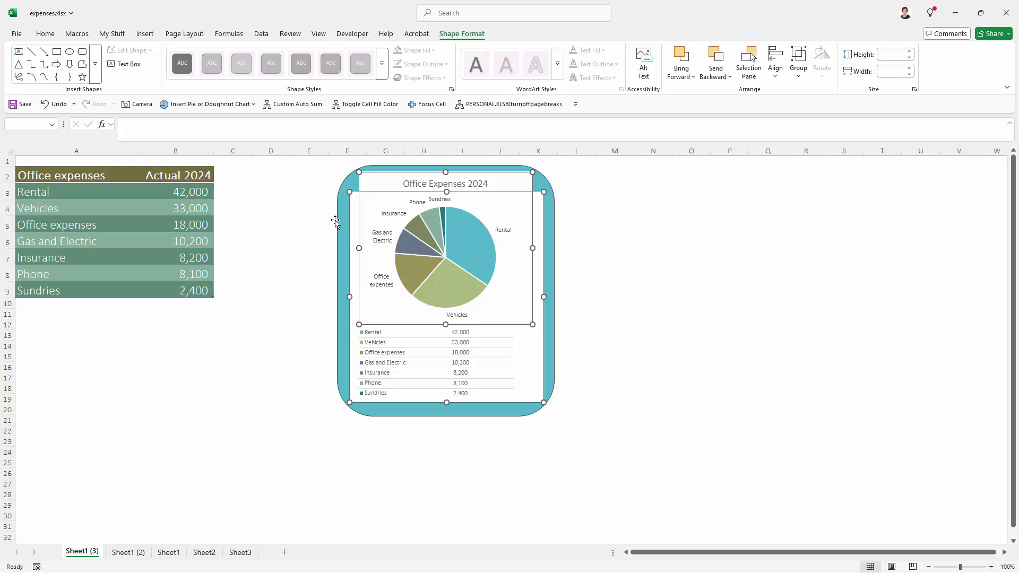
{"action": "left_click", "coordinate": [337, 289], "text": "ctrl"}
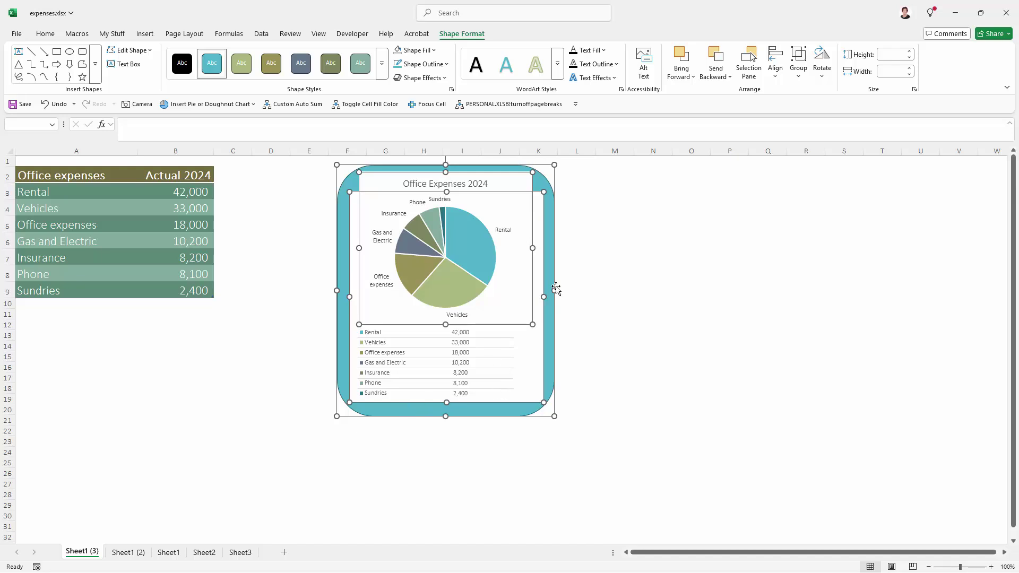
{"action": "left_click", "coordinate": [798, 61]}
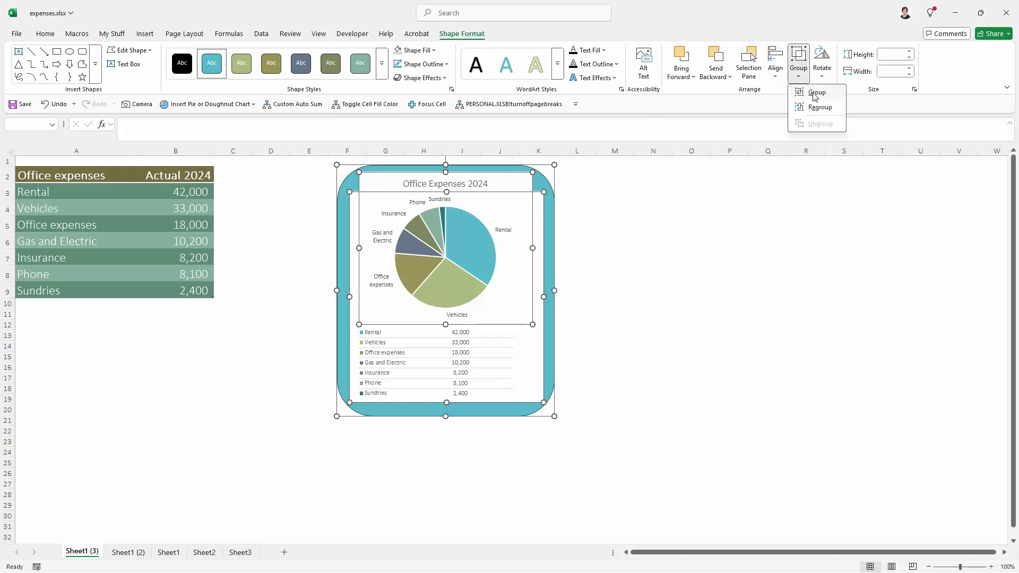
{"action": "left_click", "coordinate": [816, 94]}
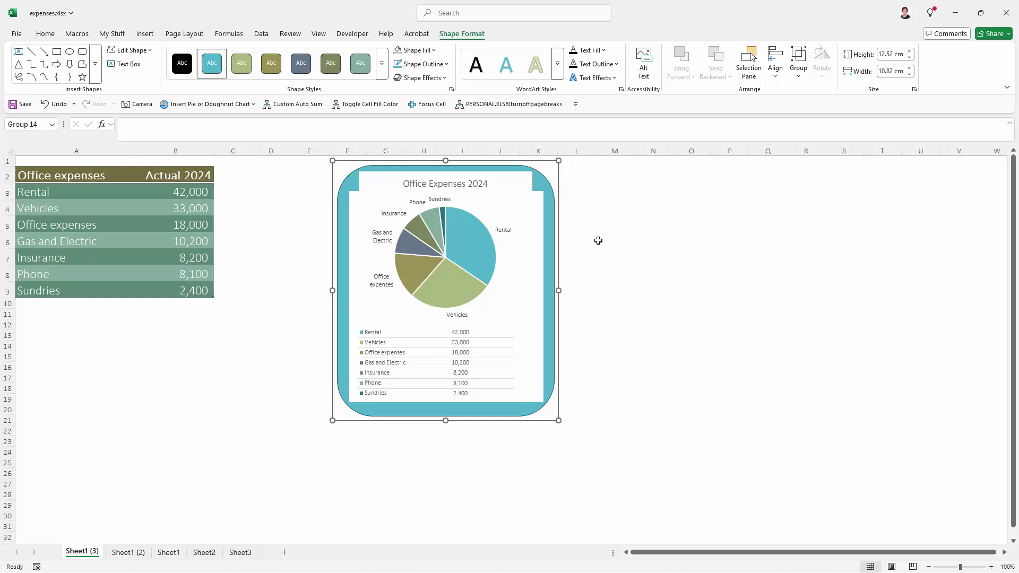
Step: Fill the rounded rectangle inside the group with White, leaving a thin outline around the charts
{"action": "left_click", "coordinate": [550, 248]}
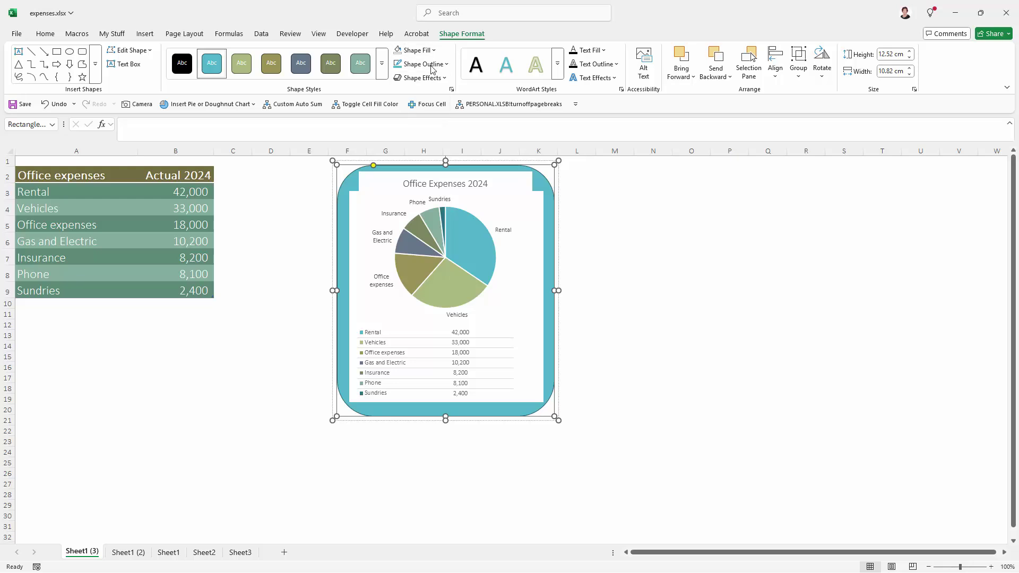
{"action": "right_click", "coordinate": [552, 202]}
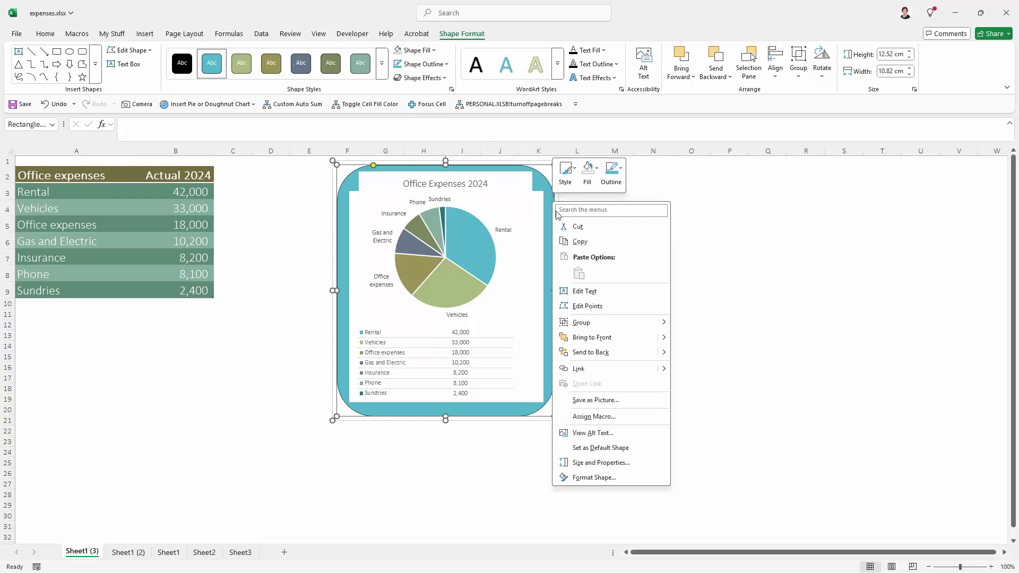
{"action": "left_click", "coordinate": [588, 180]}
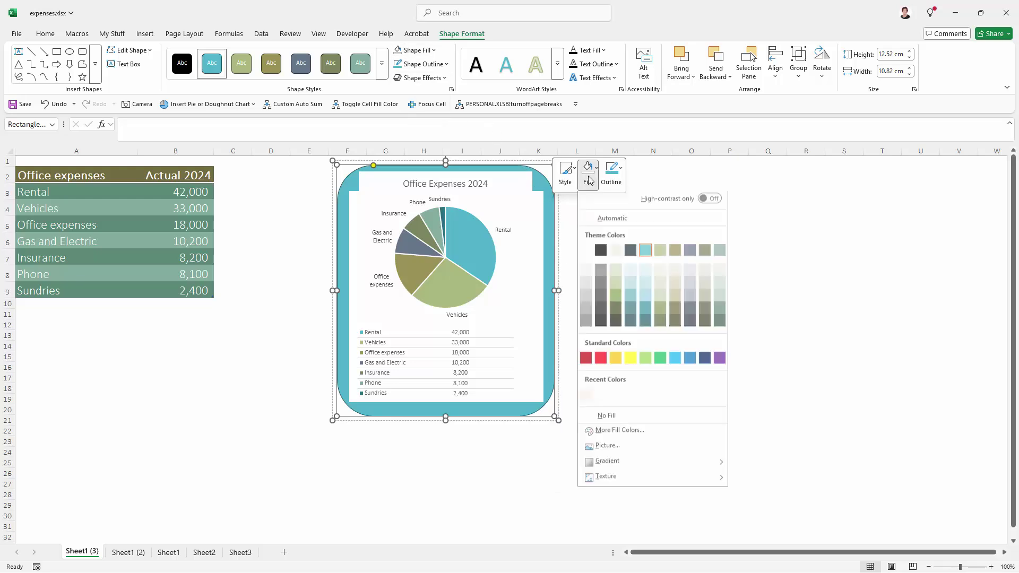
{"action": "left_click", "coordinate": [587, 256]}
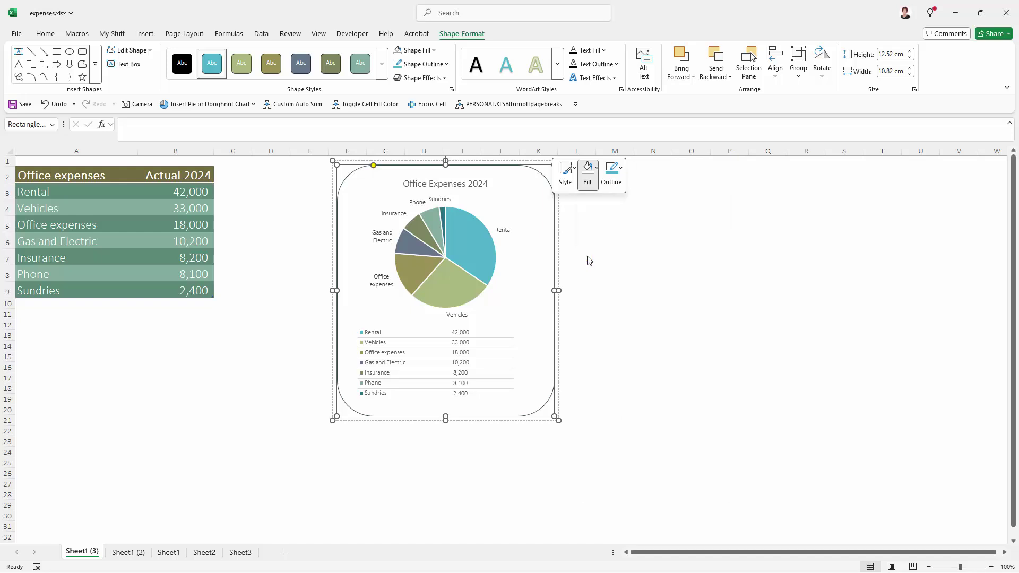
{"action": "left_click", "coordinate": [599, 283]}
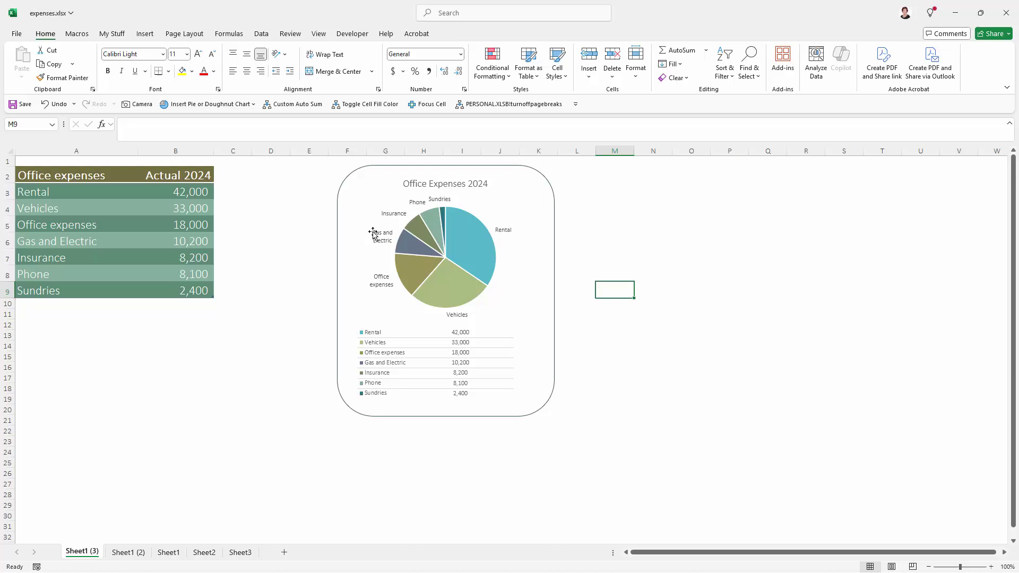
{"action": "left_click", "coordinate": [337, 197]}
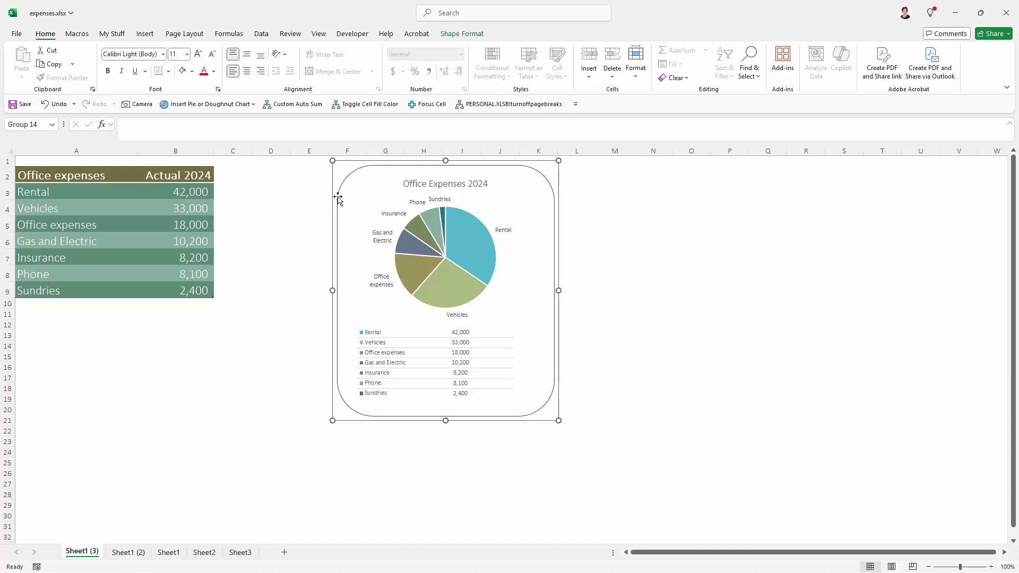
{"action": "right_click", "coordinate": [337, 198]}
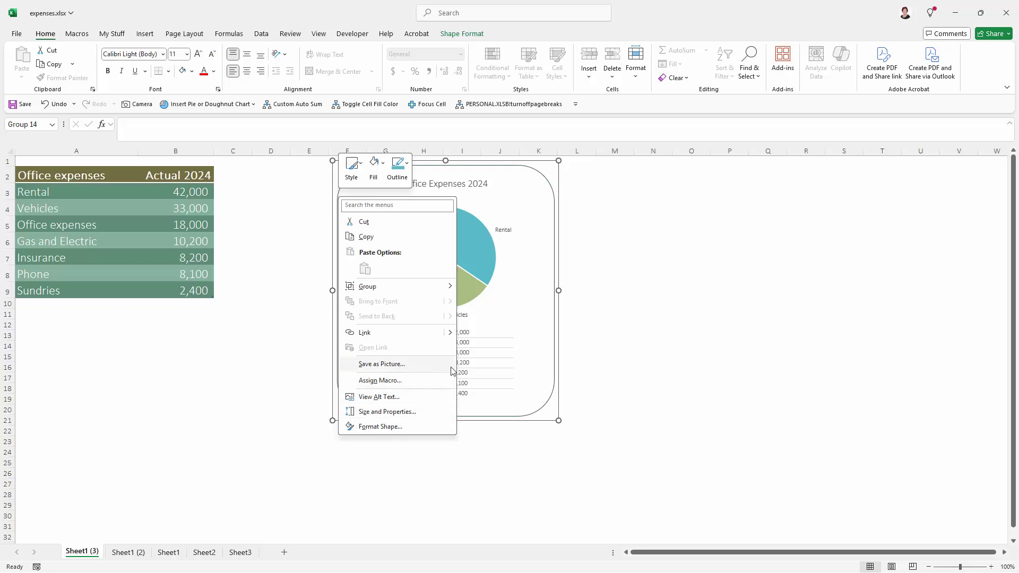
{"action": "key", "text": "Escape"}
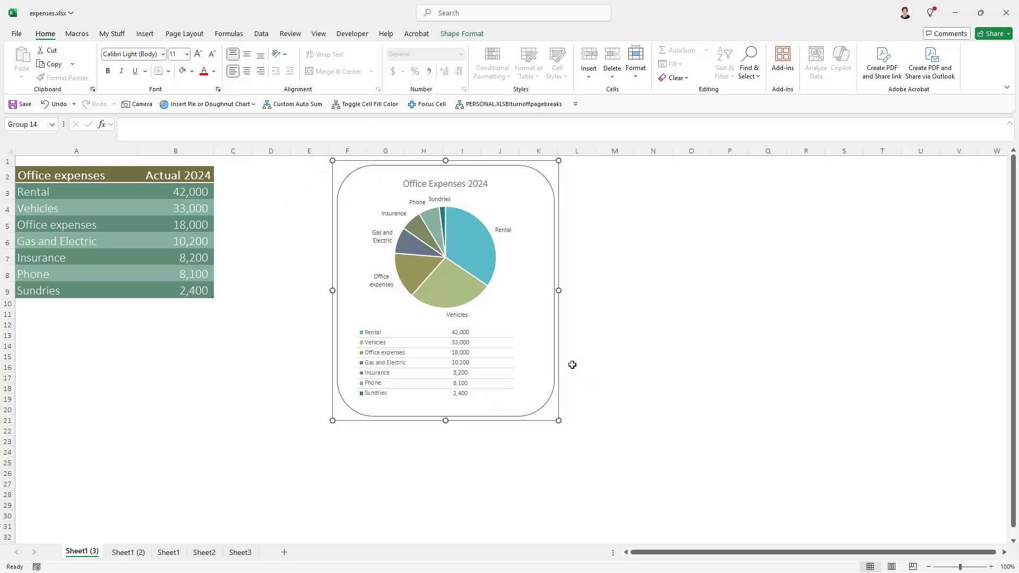
{"action": "left_click", "coordinate": [267, 229]}
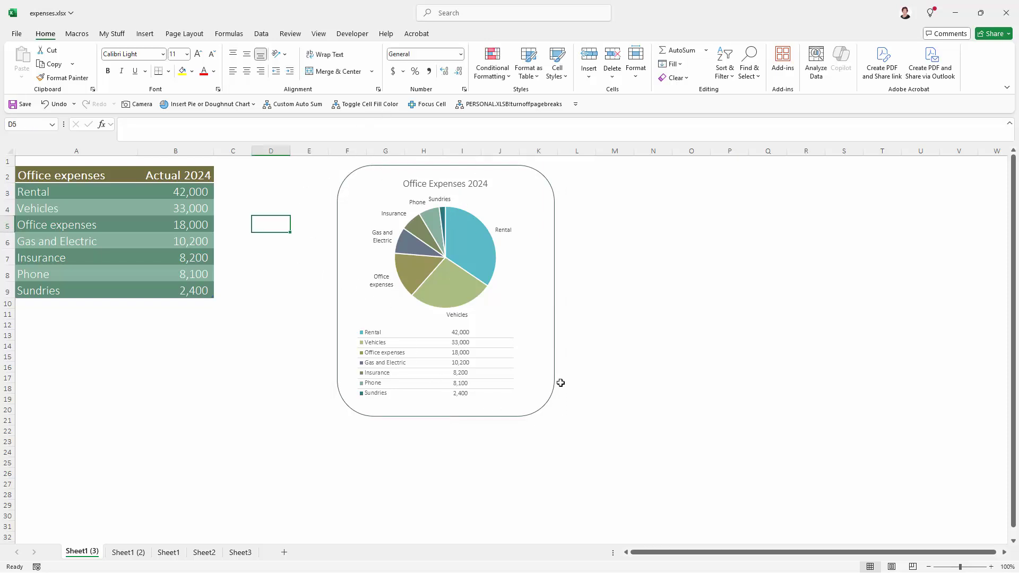
{"action": "left_click", "coordinate": [560, 355]}
{"action": "left_click", "coordinate": [547, 357]}
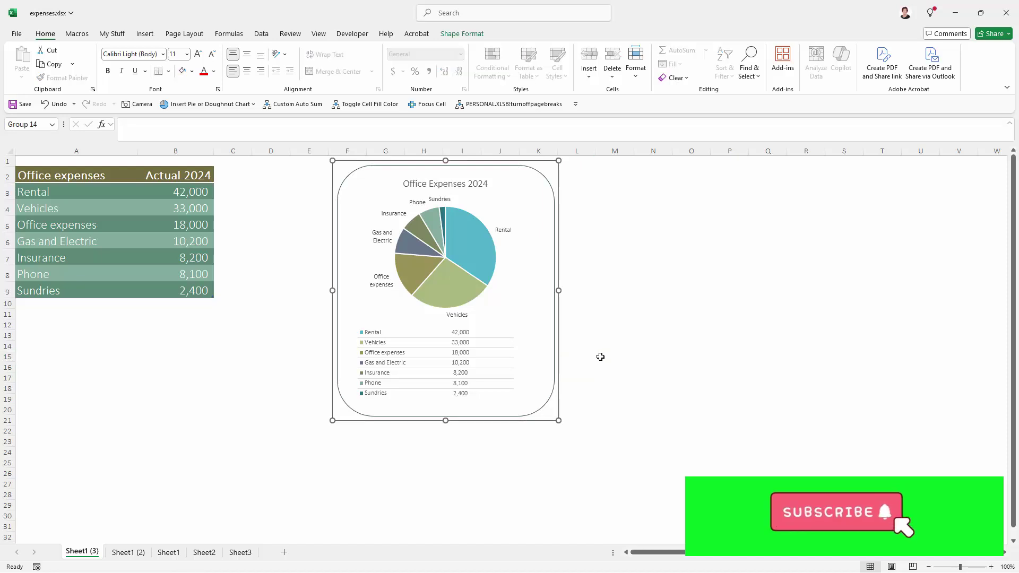
{"action": "left_click", "coordinate": [578, 322]}
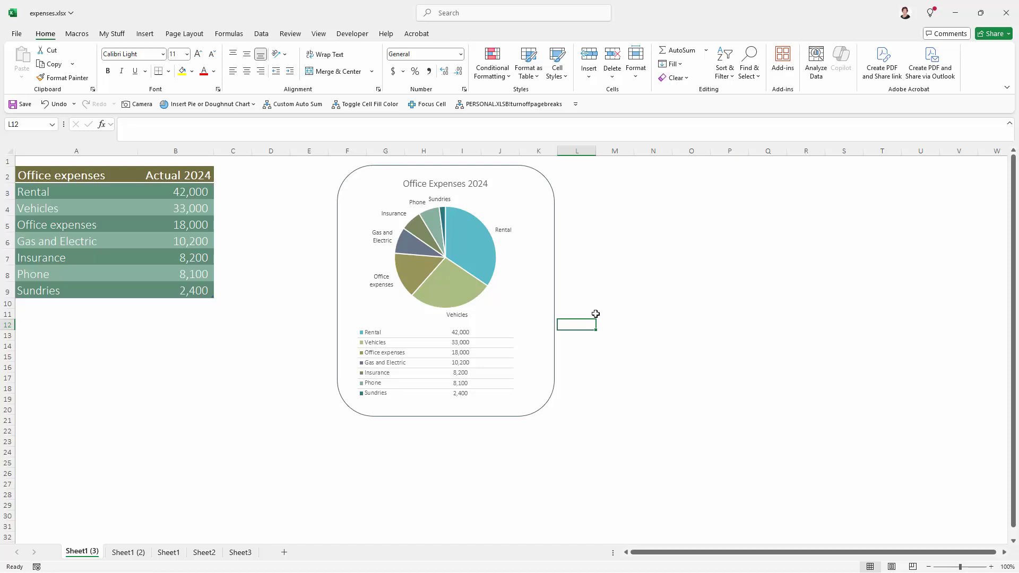
Step: Drag the framed chart group left toward the expense table, then deselect it
{"action": "left_click_drag", "start_coordinate": [552, 206], "coordinate": [512, 216]}
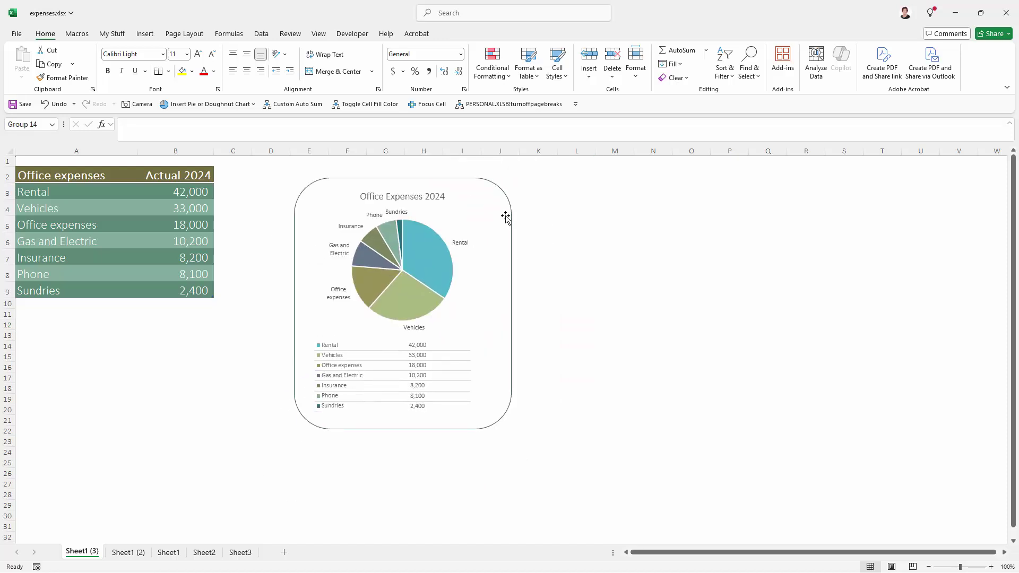
{"action": "left_click", "coordinate": [574, 289]}
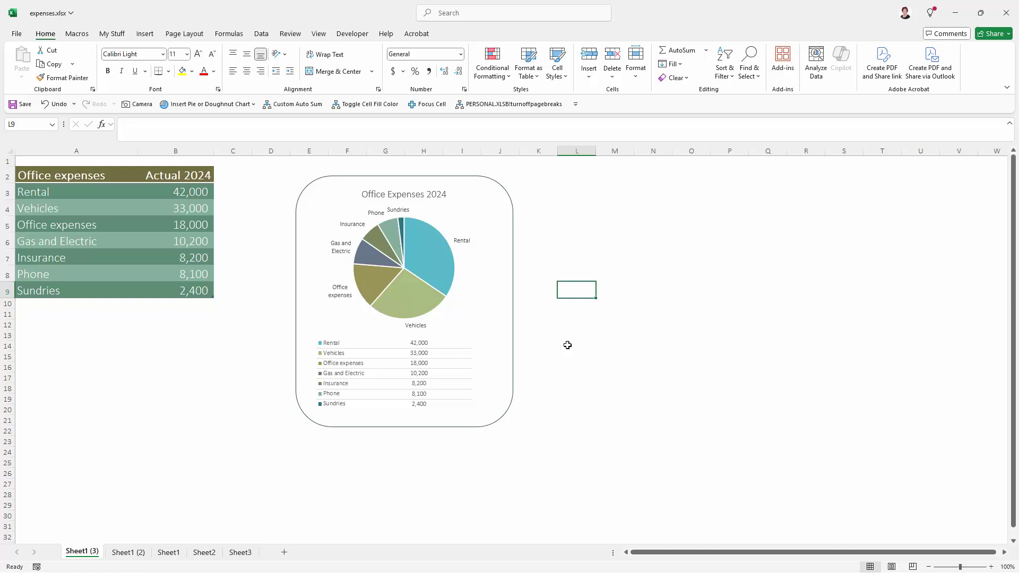